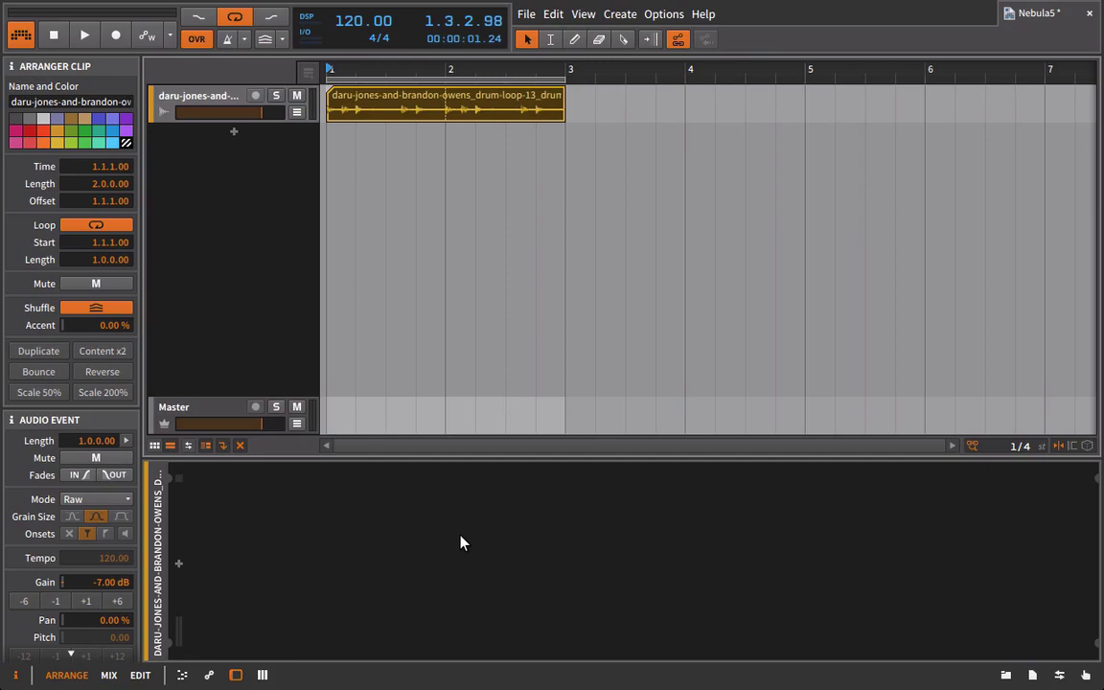
# Reset the drum loop's gain to 0 dB and add LVLMeter64 from Plugins > Analysis to the track
pyautogui.press('b')
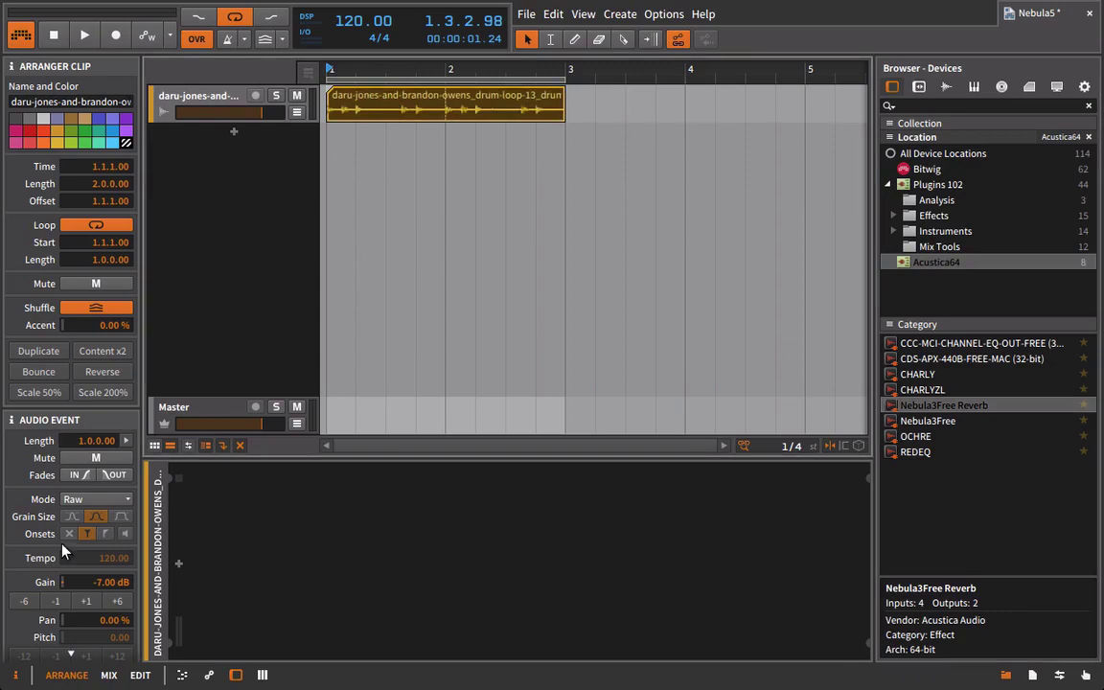
pyautogui.moveTo(96, 582); pyautogui.dragTo(96, 537)
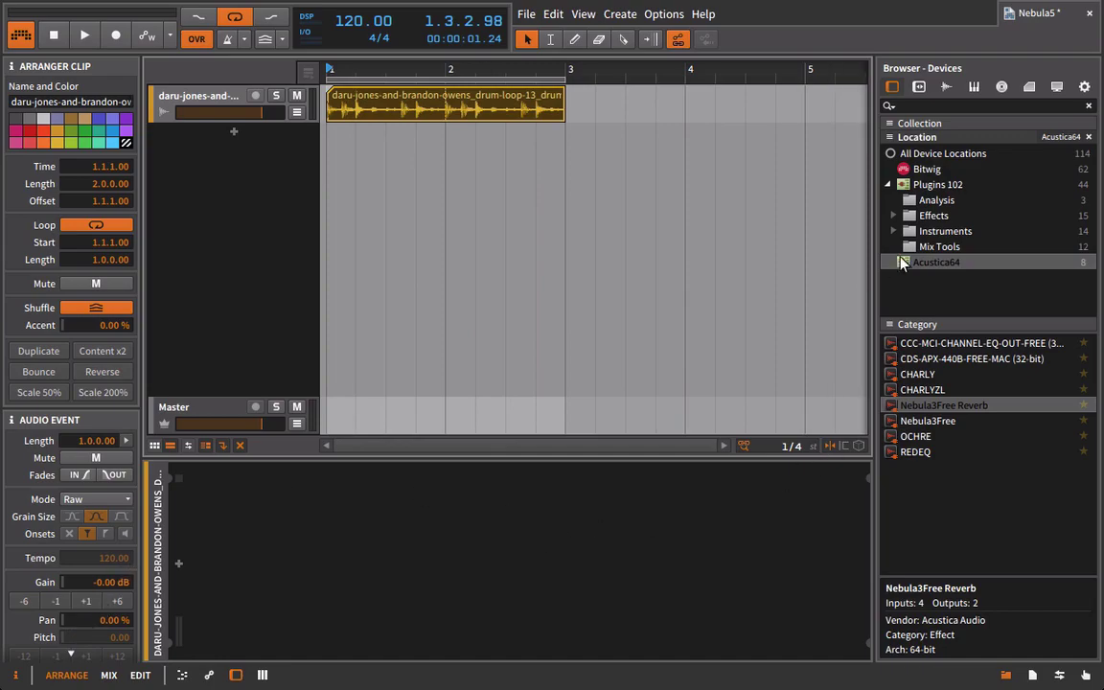
pyautogui.click(930, 201)
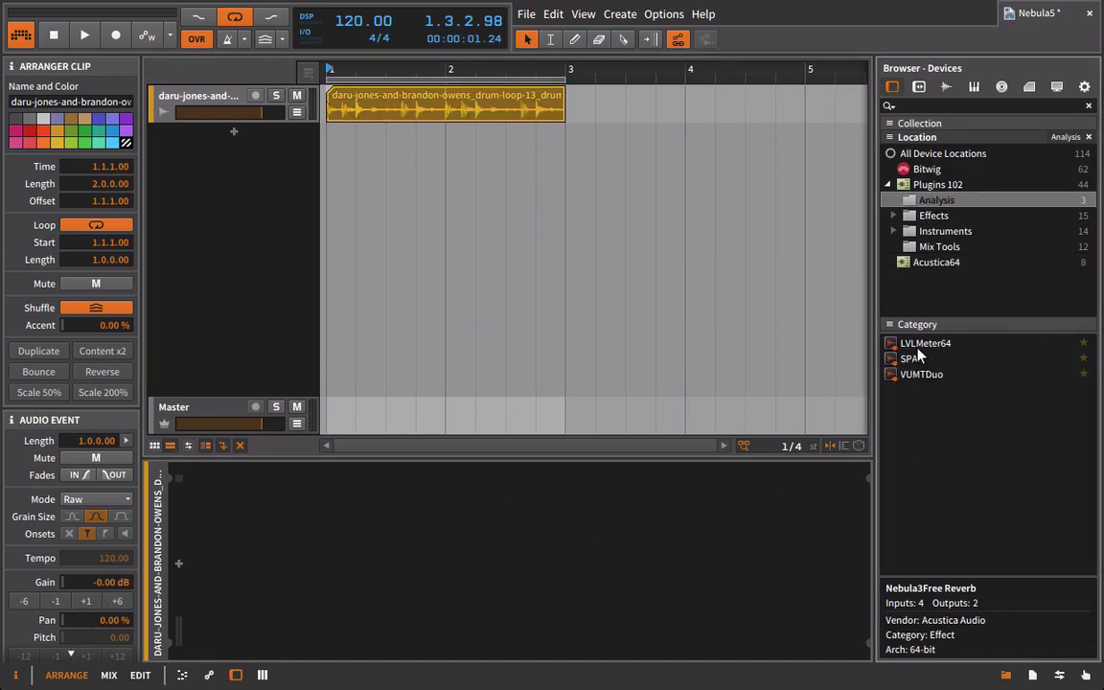
pyautogui.moveTo(915, 343); pyautogui.dragTo(700, 483)
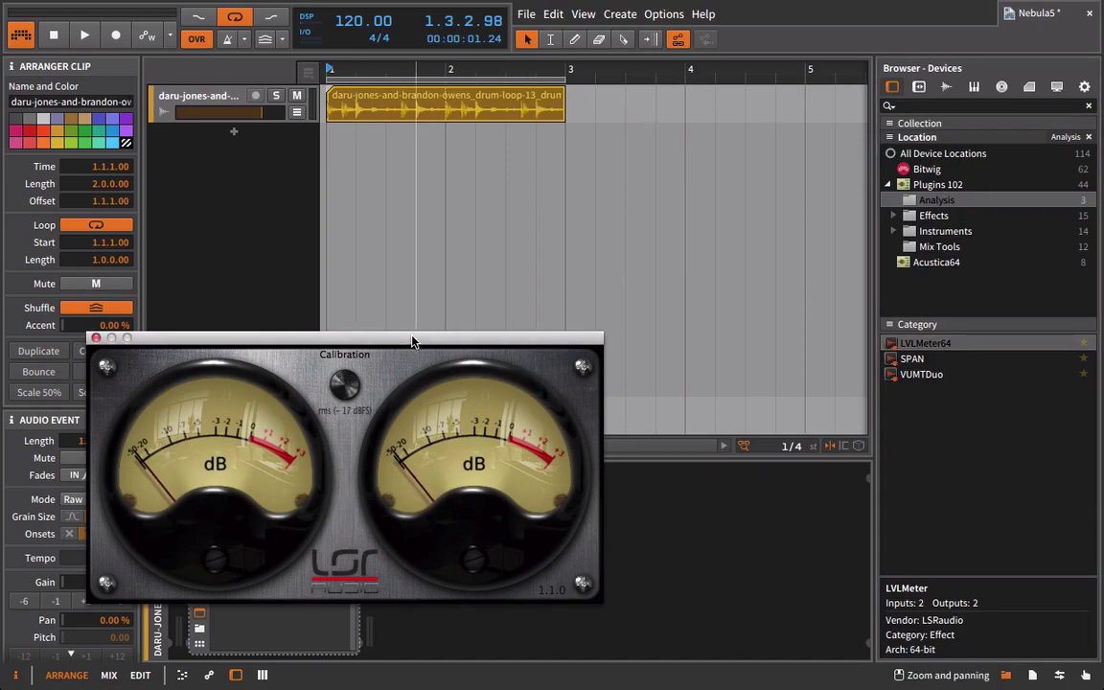
# Play the loop and lower the drum loop's gain in 1 dB steps to -7.00 dB while watching LVLMeter
pyautogui.moveTo(410, 337); pyautogui.dragTo(670, 174)
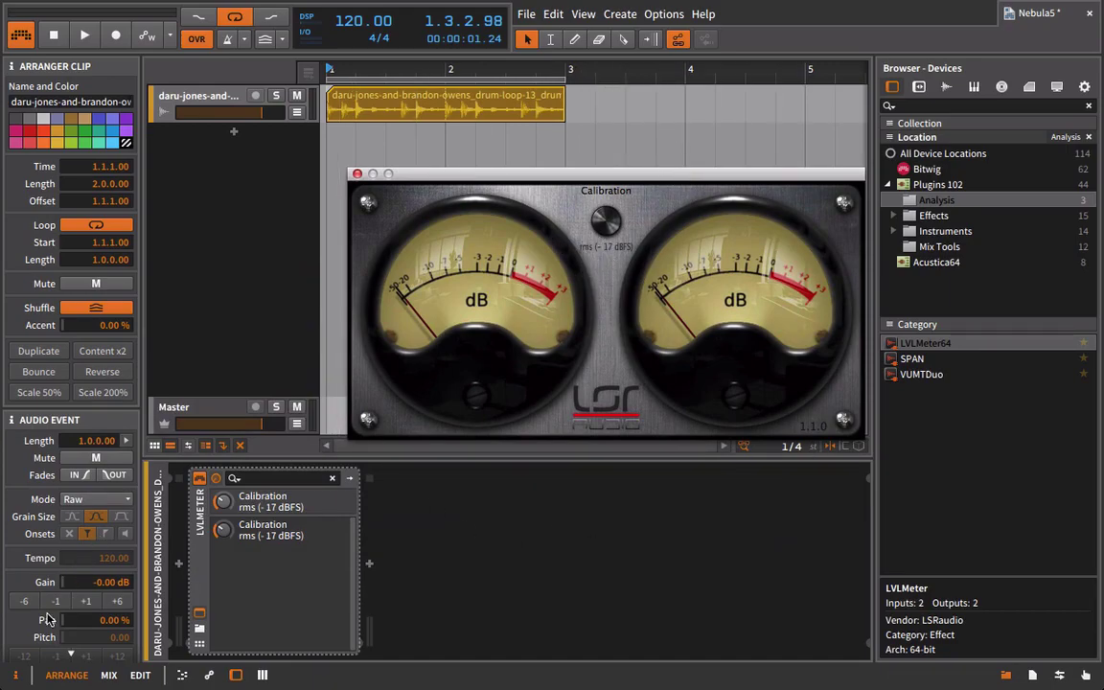
pyautogui.press('space')
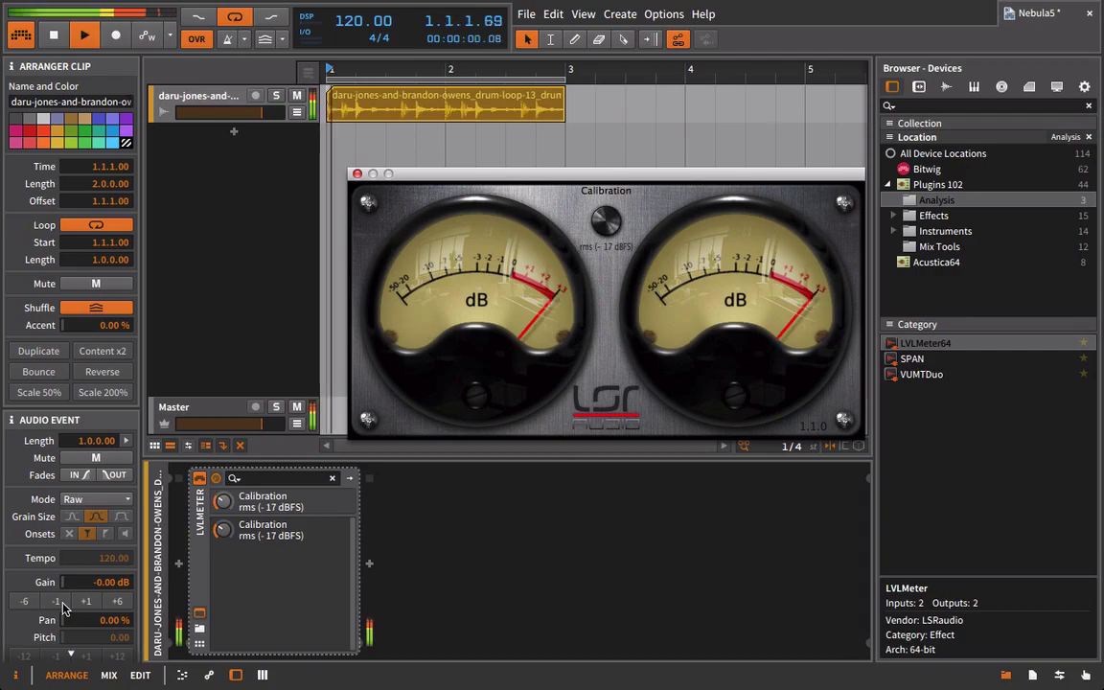
pyautogui.click(59, 602)
pyautogui.click(59, 602)
pyautogui.click(59, 602)
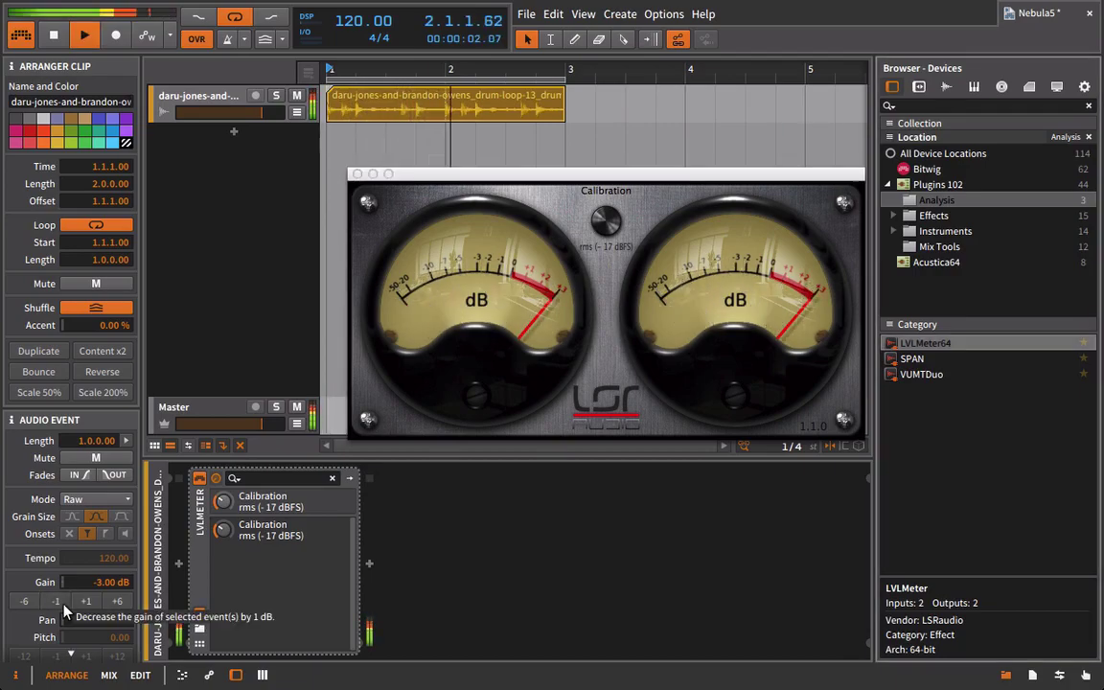
pyautogui.click(60, 602)
pyautogui.click(64, 605)
pyautogui.click(63, 605)
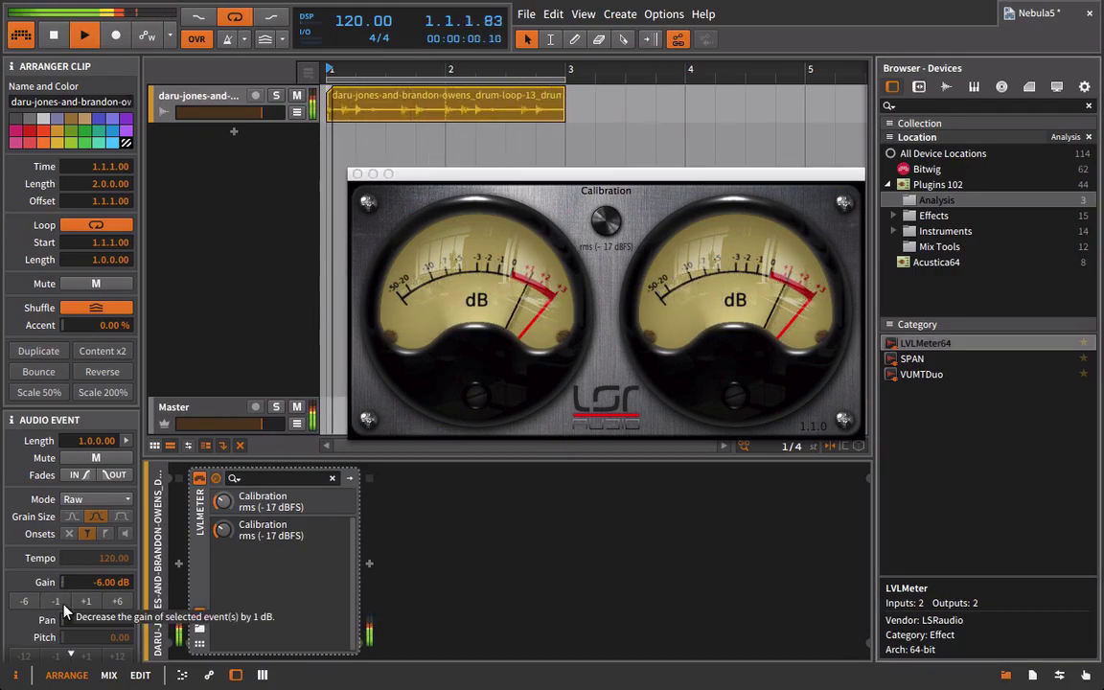
pyautogui.click(63, 605)
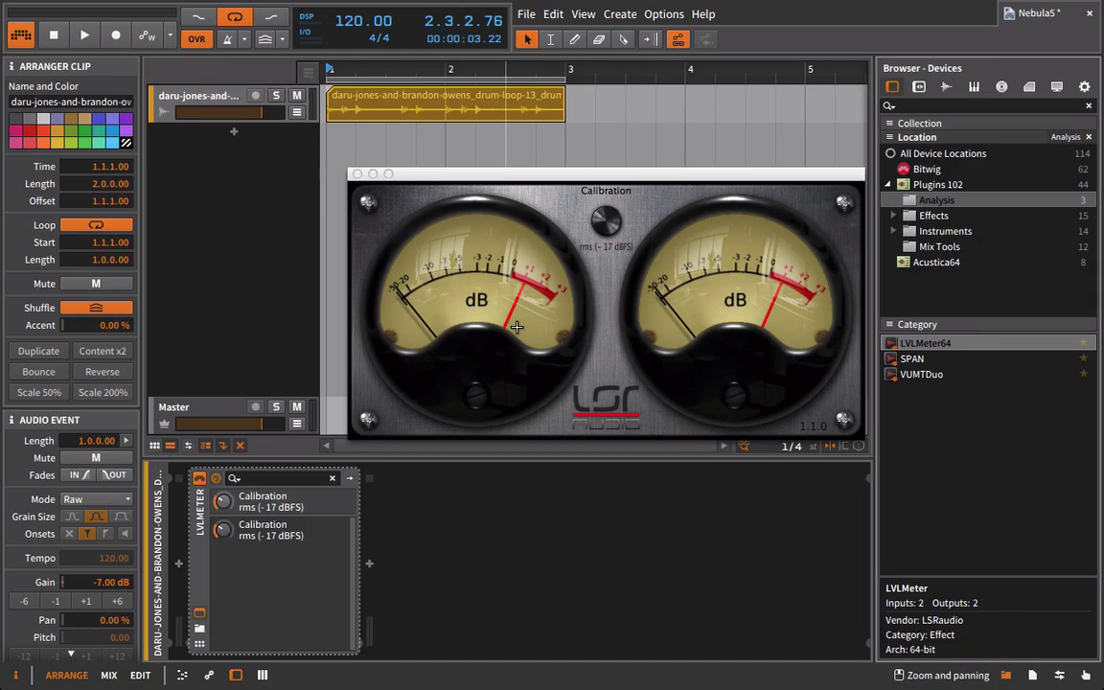
# Close the LVLMeter window and add Acustica's Nebula3Free Reverb after it in the chain
pyautogui.click(357, 174)
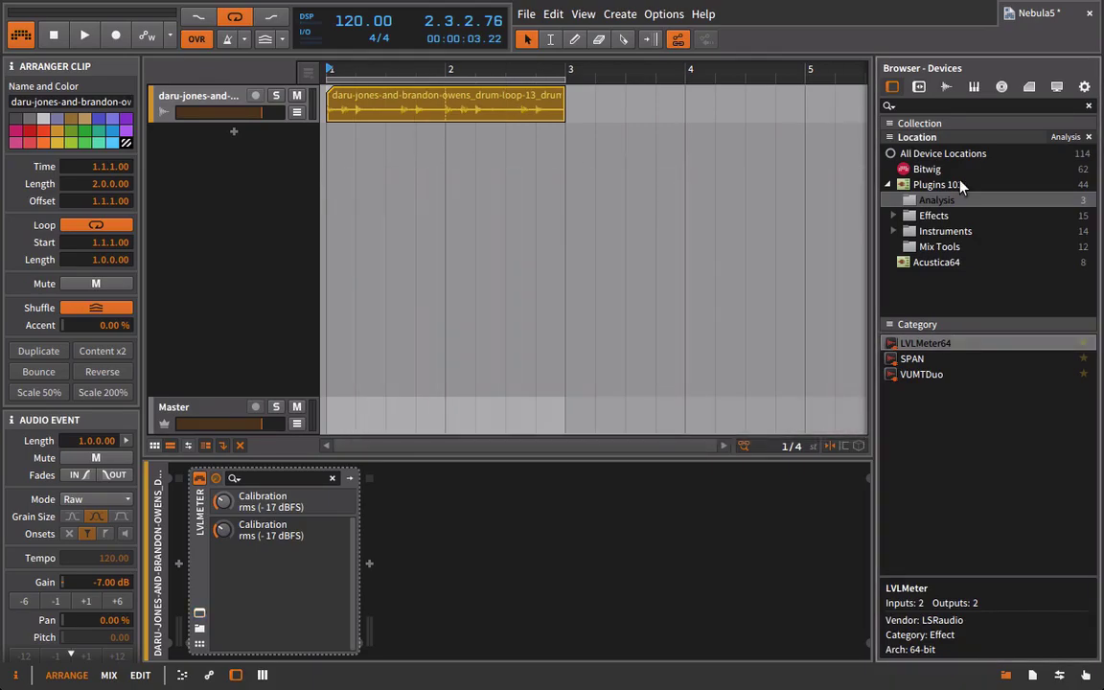
pyautogui.click(910, 262)
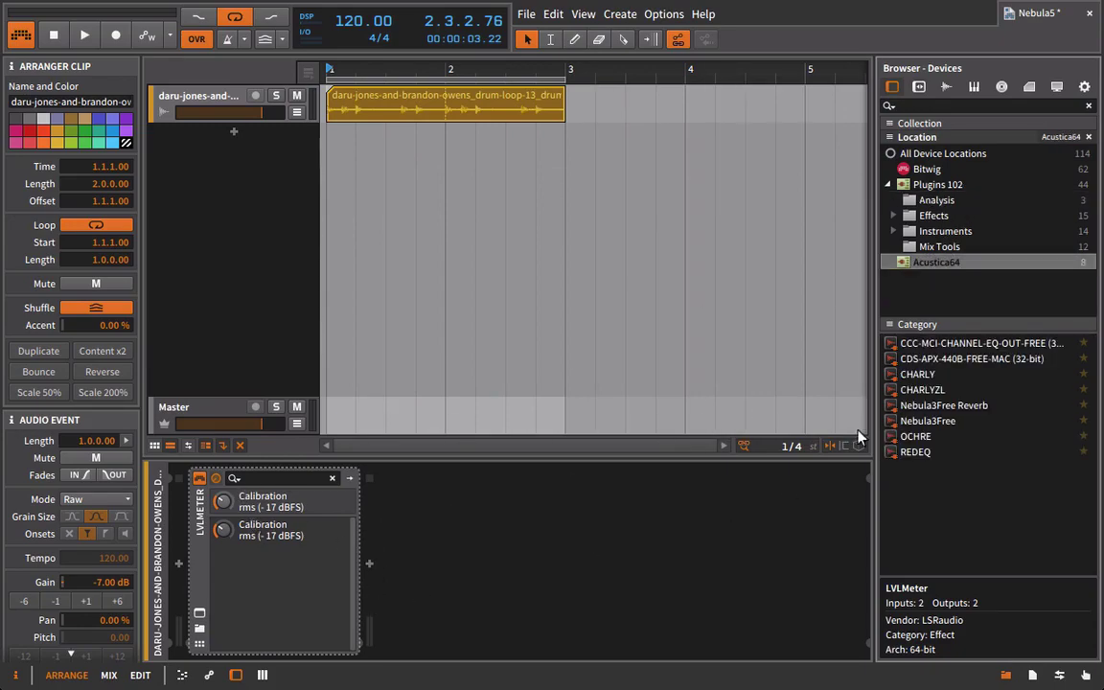
pyautogui.moveTo(906, 406); pyautogui.dragTo(726, 563)
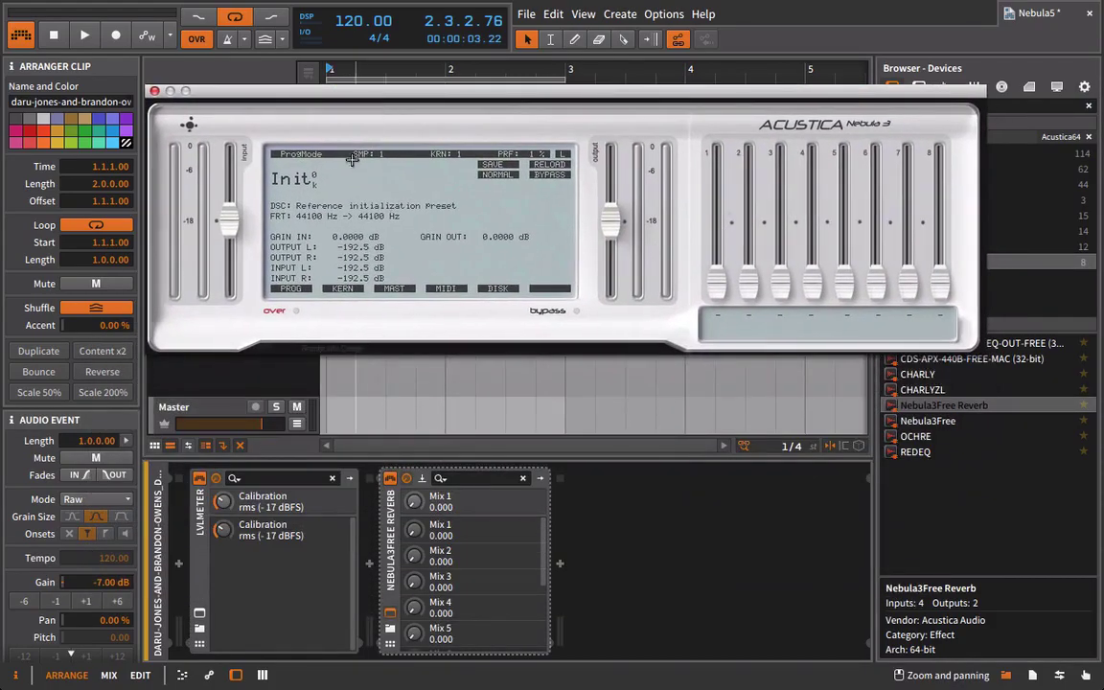
# Load Nebula's Equalizer > MST > 211 - 2055 Angels HI S program
pyautogui.click(299, 175)
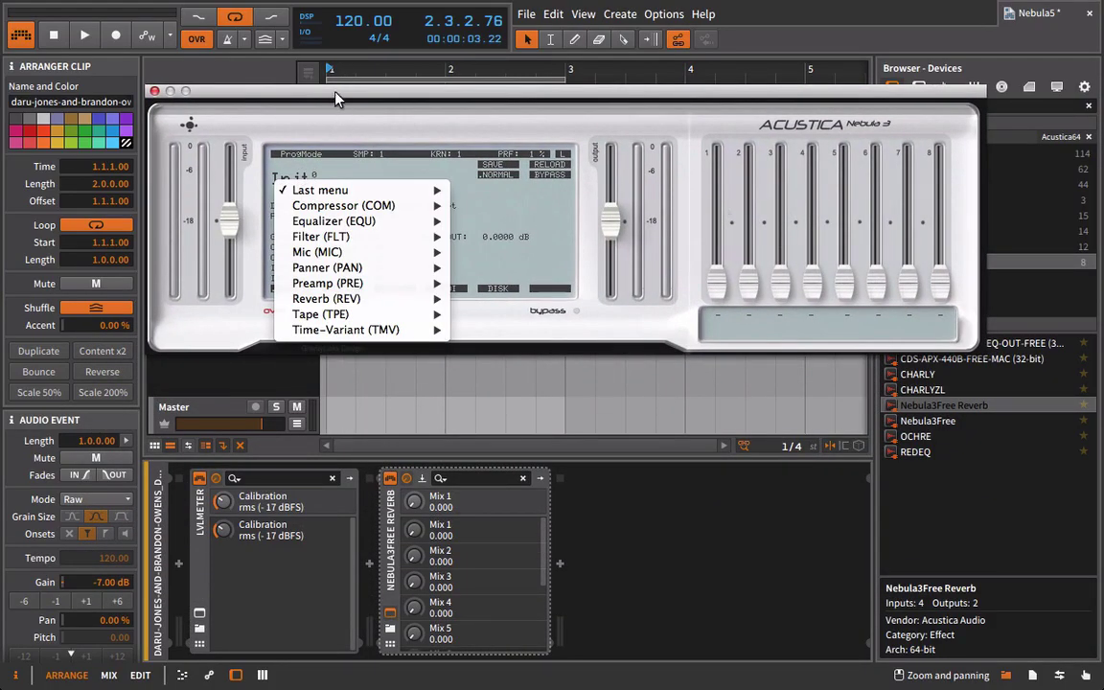
pyautogui.moveTo(304, 90); pyautogui.dragTo(313, 183)
pyautogui.press('space')
pyautogui.click(290, 276)
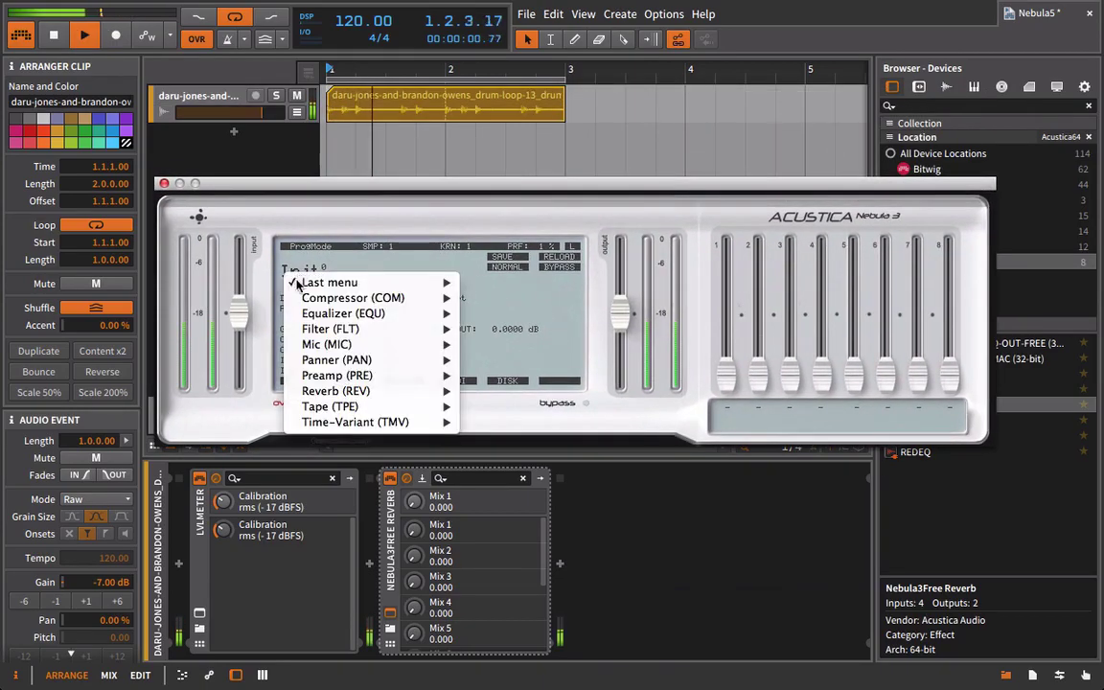
pyautogui.moveTo(403, 314)
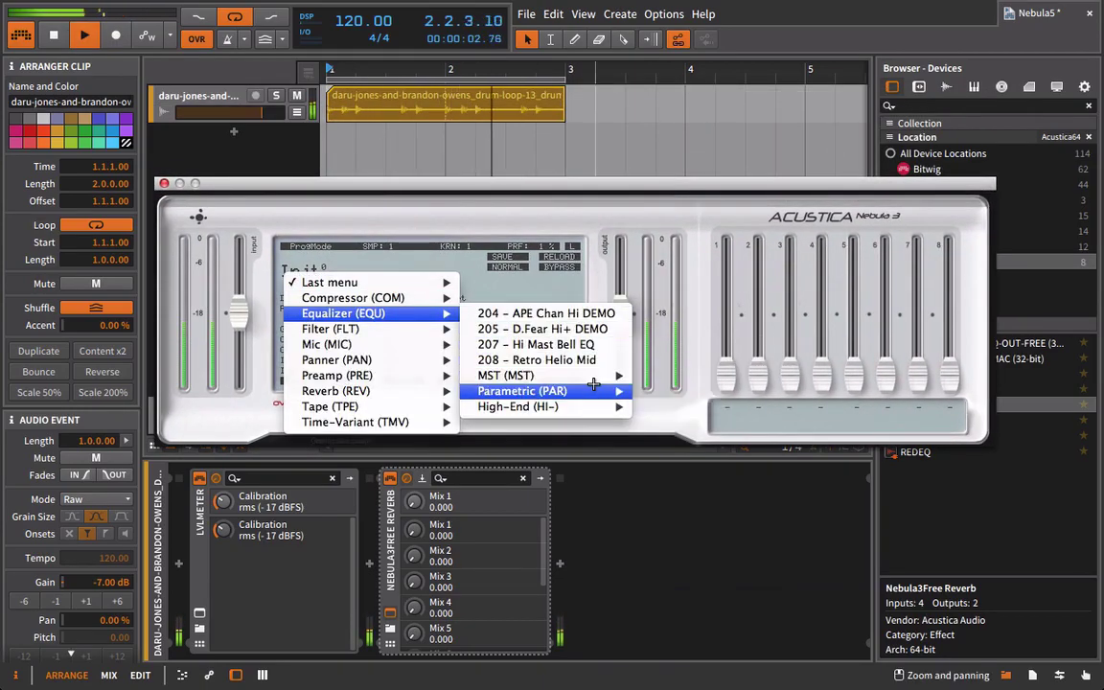
pyautogui.moveTo(575, 376)
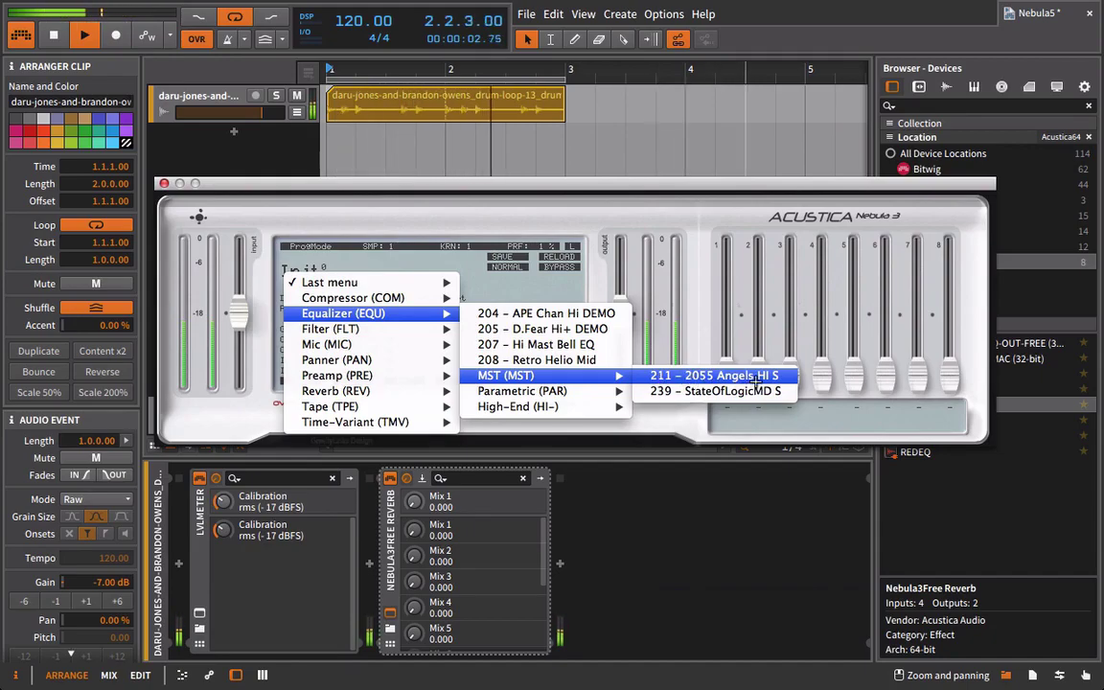
pyautogui.click(686, 378)
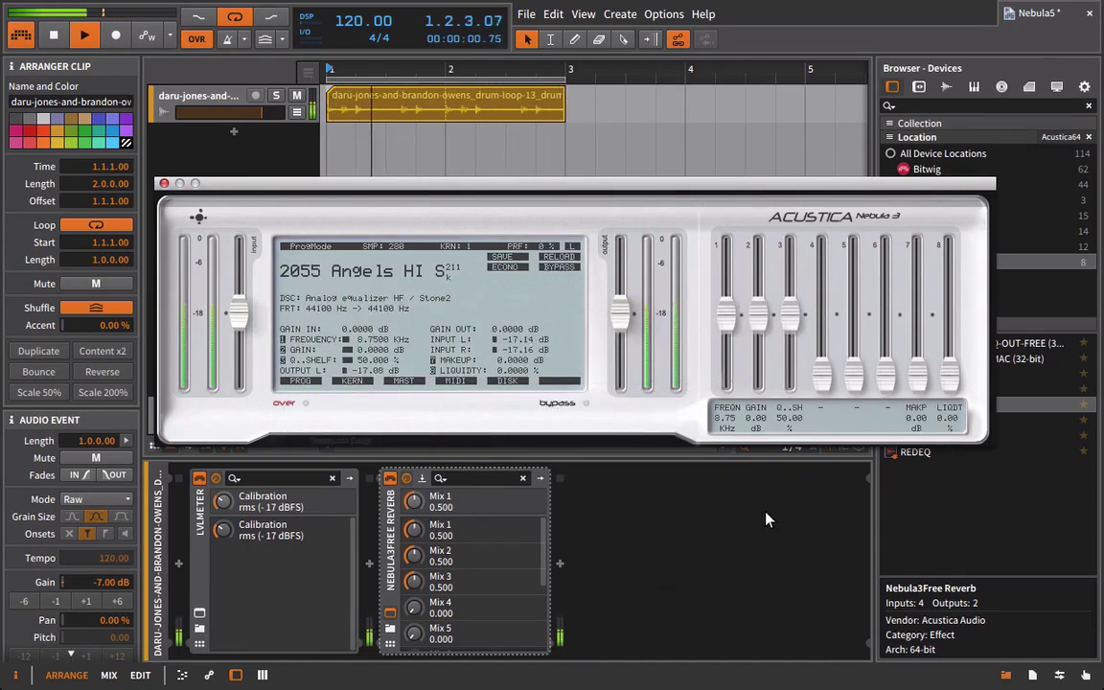
# Set Nebula's band 2 gain to about 5.22 dB during playback, then bypass and re-enable the device to compare
pyautogui.press('space')
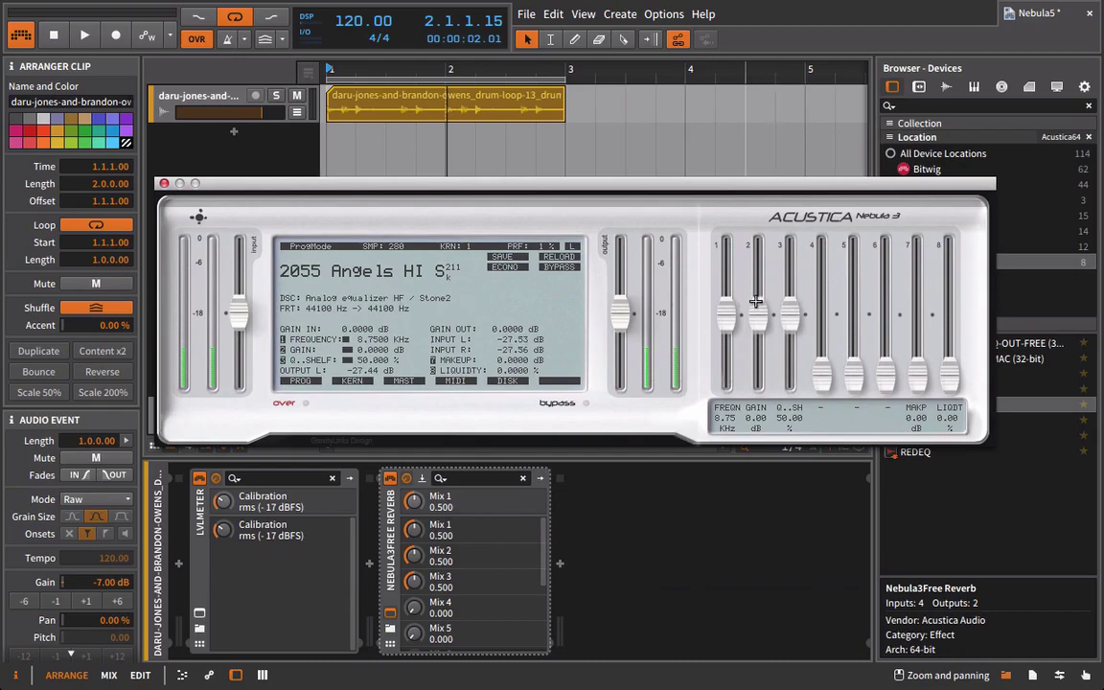
pyautogui.press('space')
pyautogui.moveTo(757, 303); pyautogui.dragTo(784, 293)
pyautogui.moveTo(619, 307); pyautogui.dragTo(626, 329)
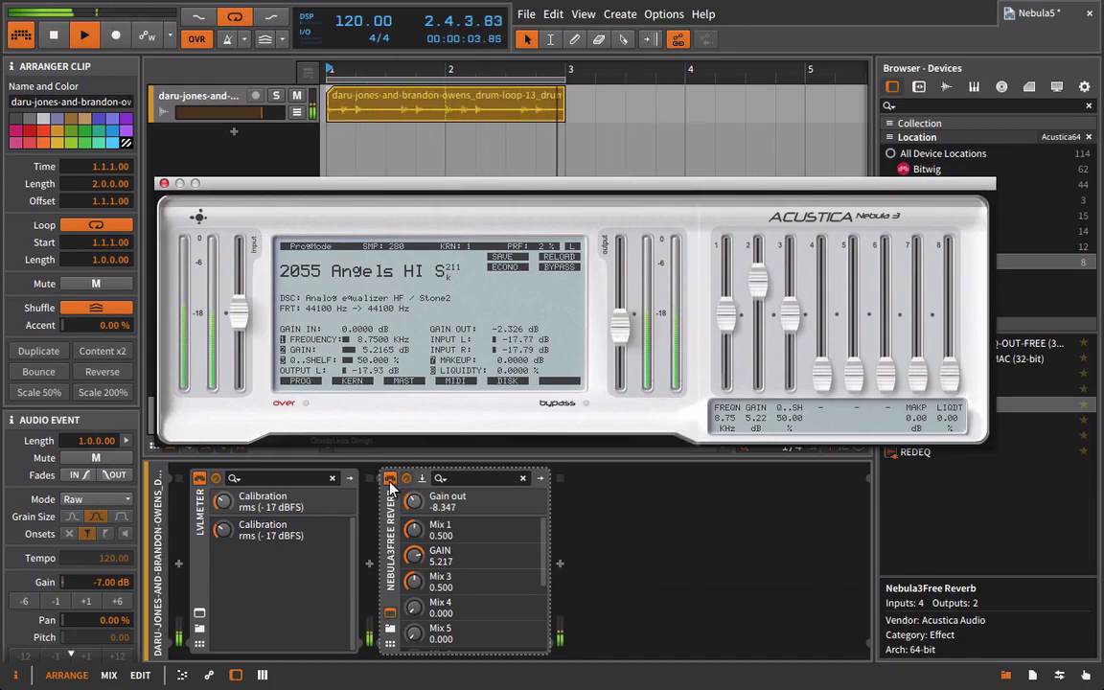
pyautogui.click(390, 480)
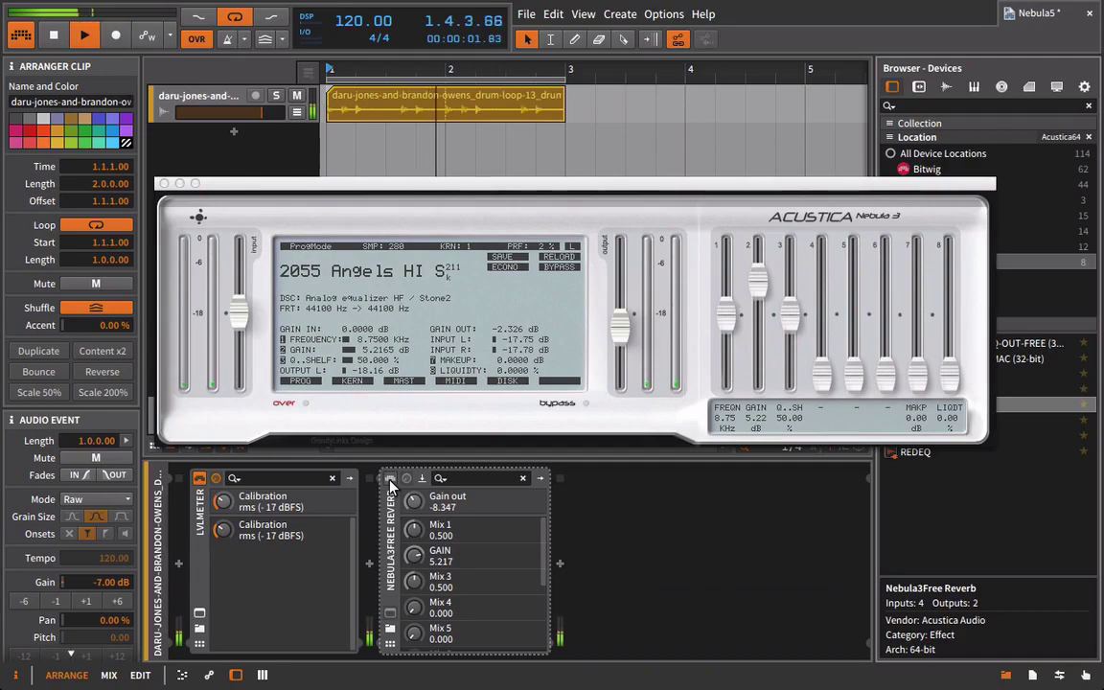
pyautogui.click(389, 478)
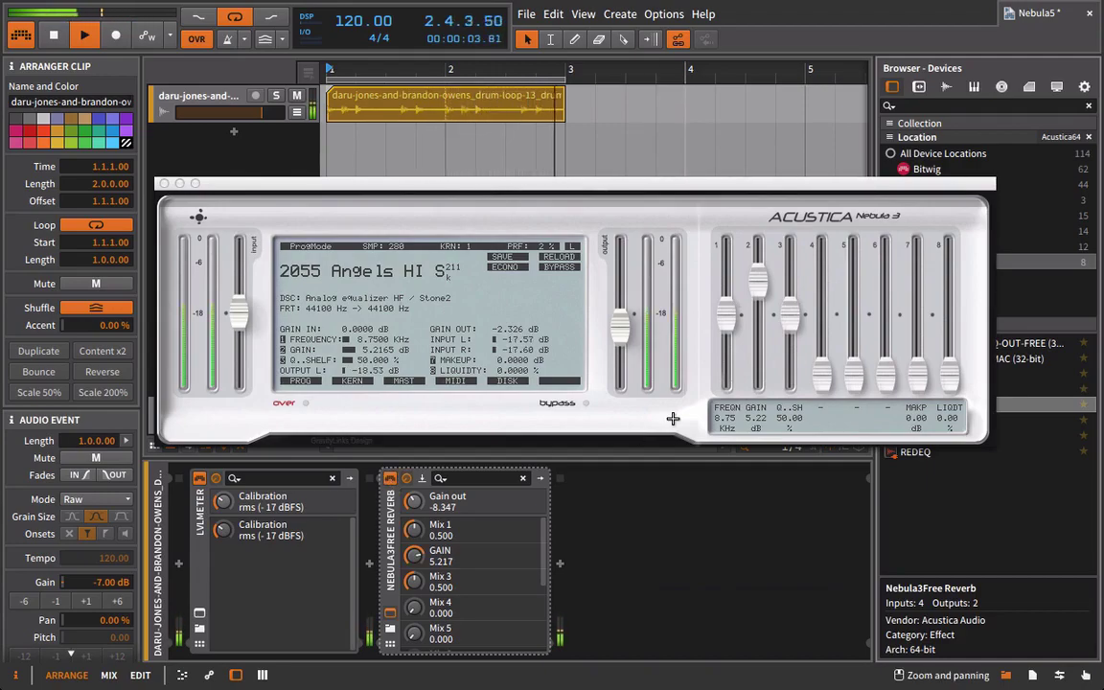
# Lower Nebula's shelf Q from 100% to about 30.9% while the loop plays
pyautogui.press('space')
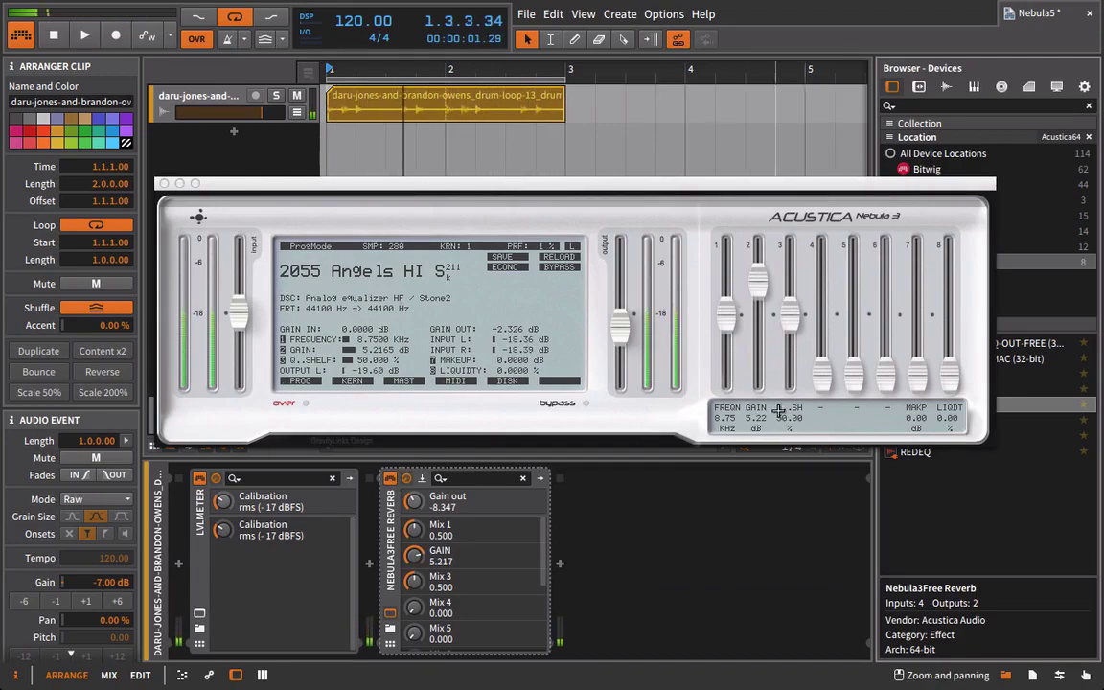
pyautogui.press('space')
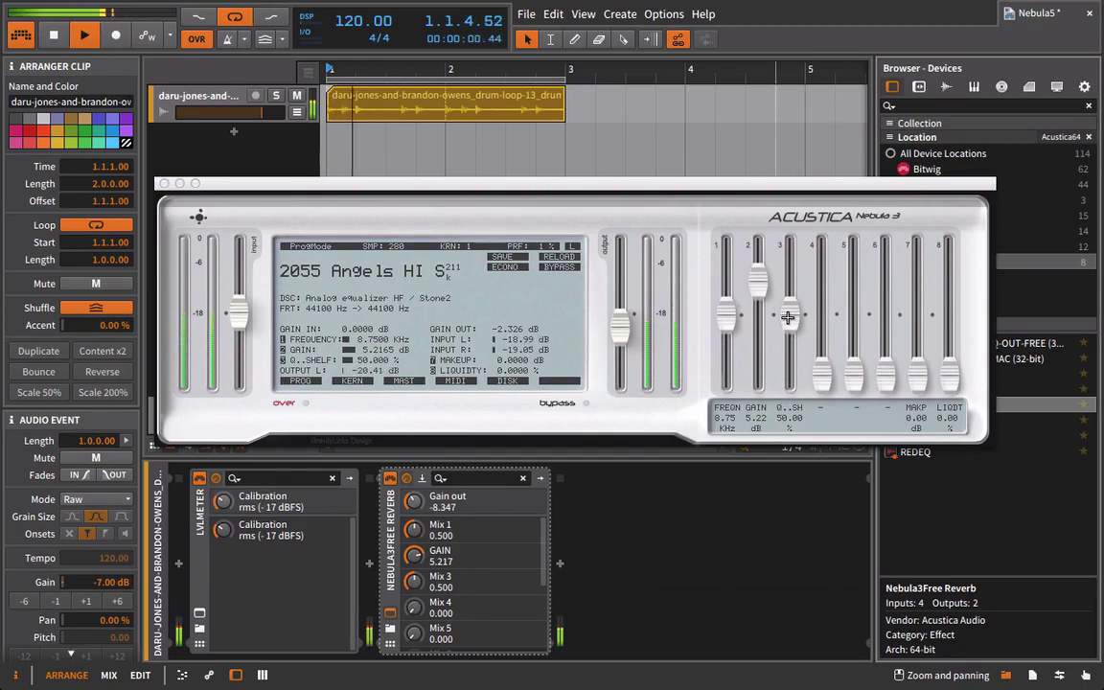
pyautogui.moveTo(788, 317); pyautogui.dragTo(793, 123)
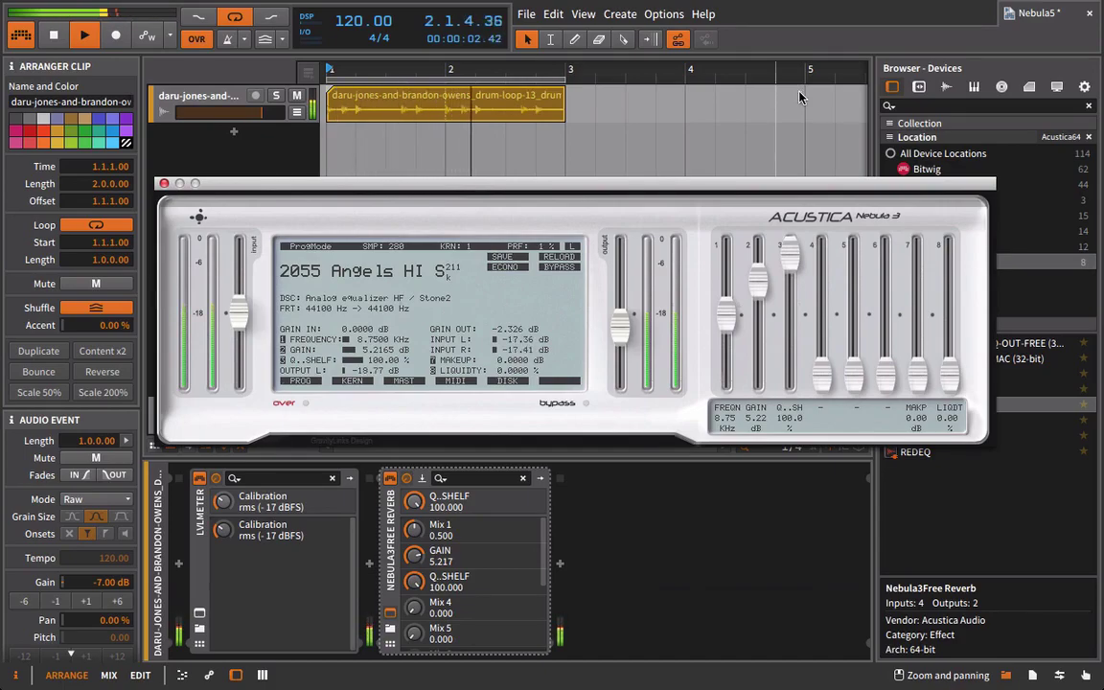
pyautogui.moveTo(789, 253); pyautogui.dragTo(795, 349)
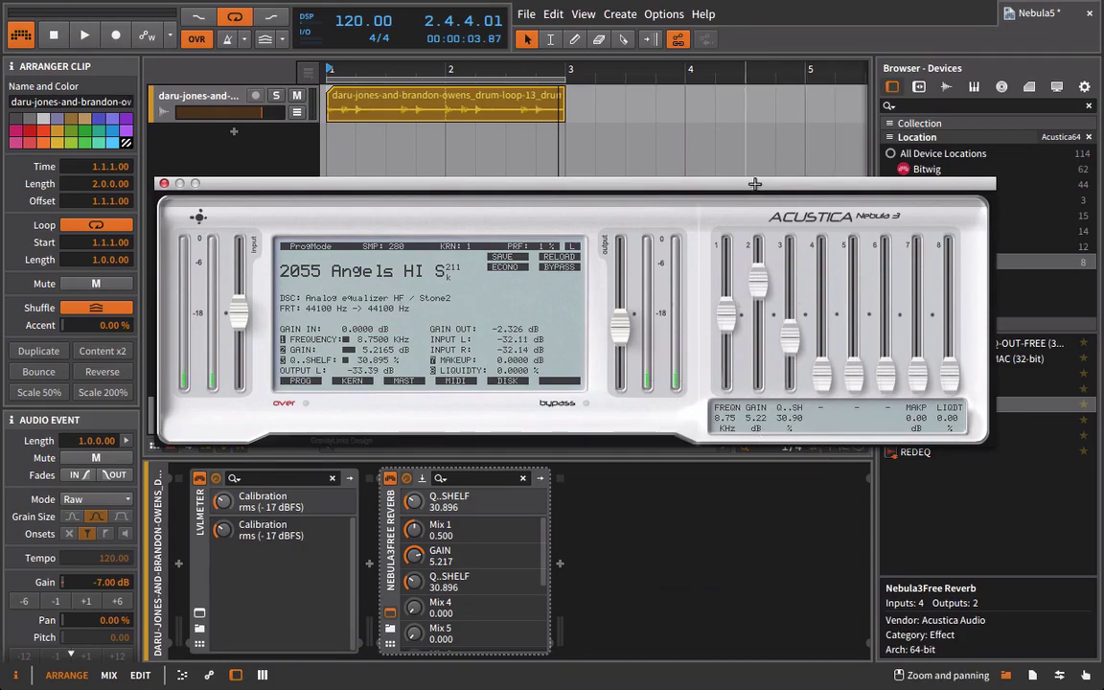
pyautogui.moveTo(756, 183); pyautogui.dragTo(543, 187)
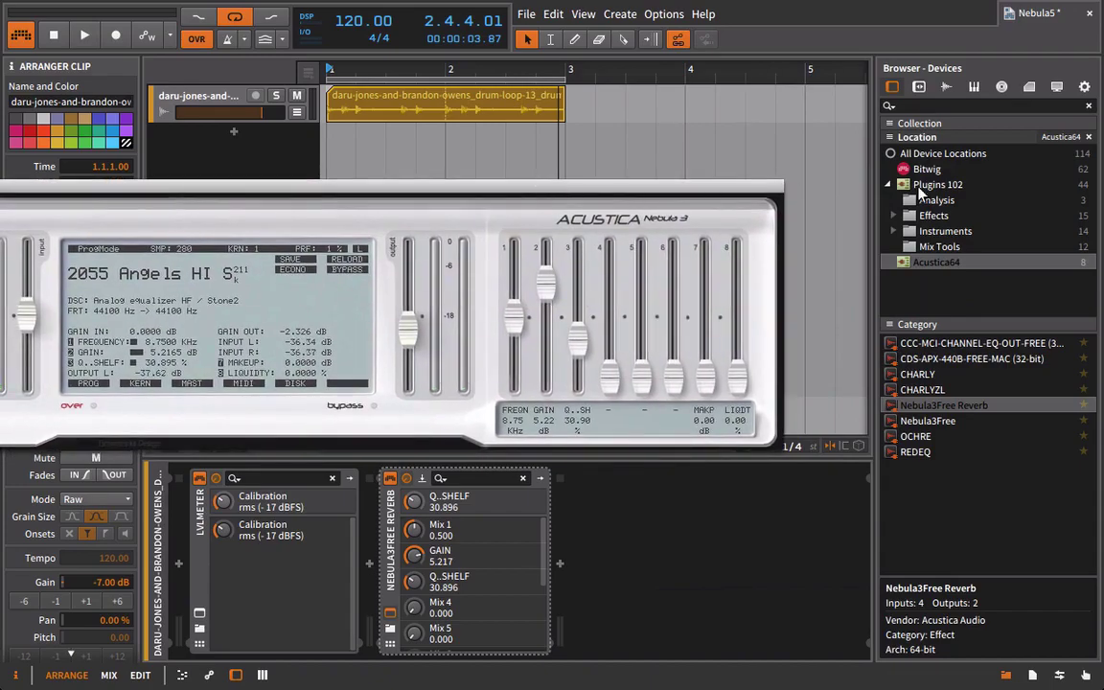
# Add TDR Nova from the effect plugins to the drum track
pyautogui.click(936, 200)
pyautogui.click(933, 215)
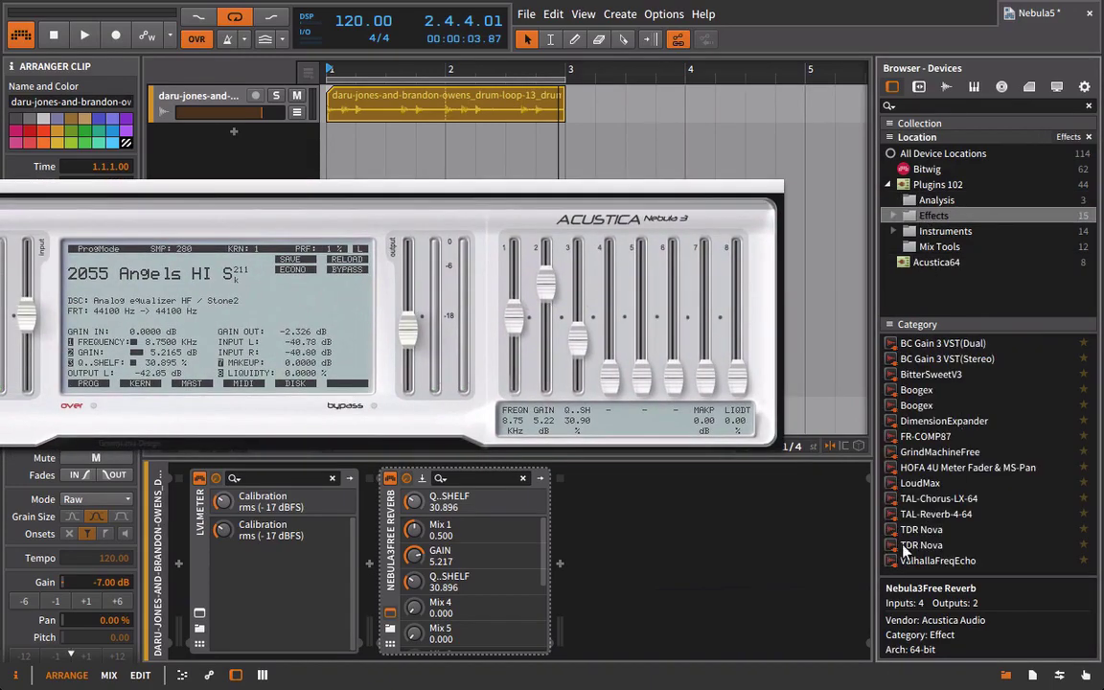
pyautogui.doubleClick(963, 529)
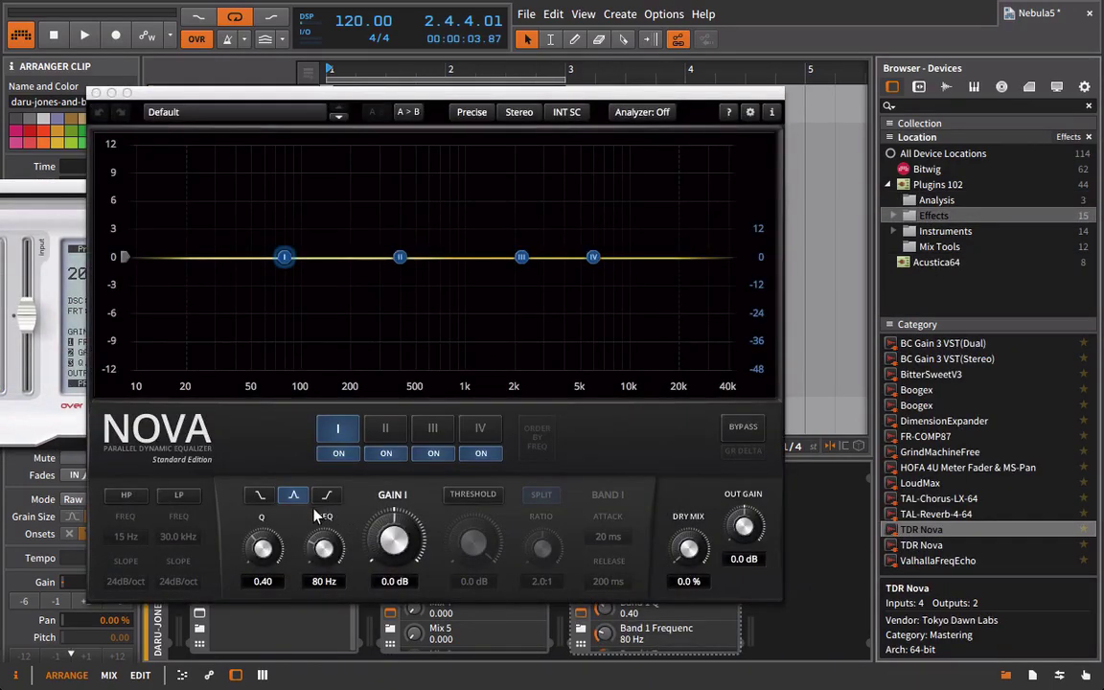
# Make Nova's band I a shelf boost of 3.9 dB at 1226 Hz with Q 0.84
pyautogui.click(326, 494)
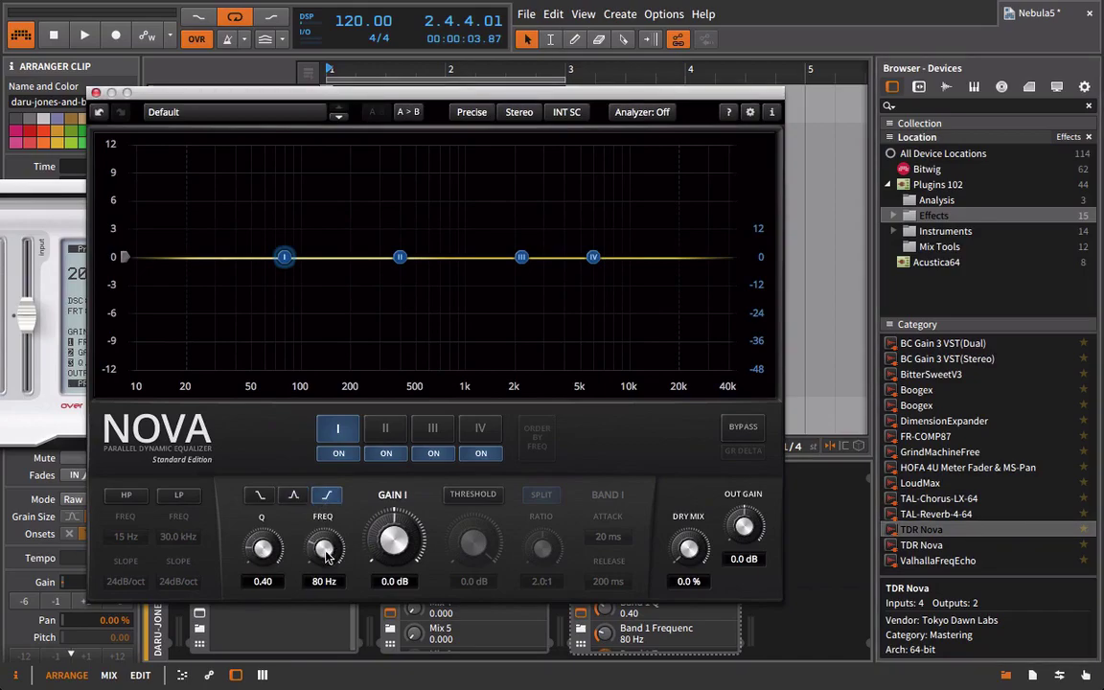
pyautogui.moveTo(388, 537); pyautogui.dragTo(389, 473)
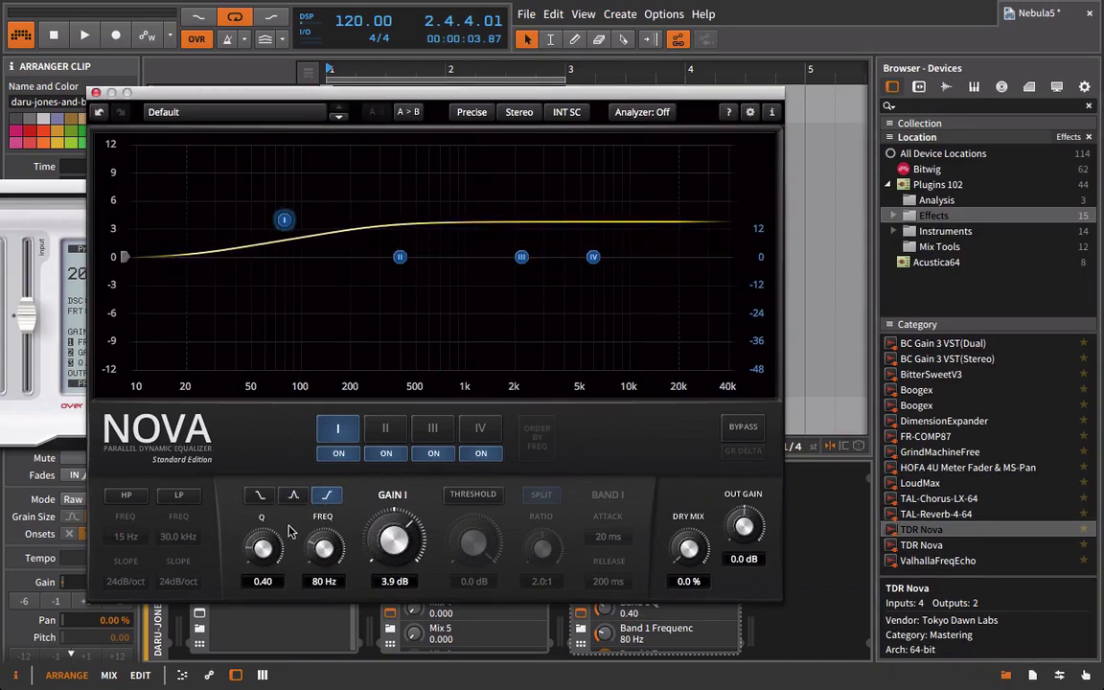
pyautogui.moveTo(324, 544); pyautogui.dragTo(251, 414)
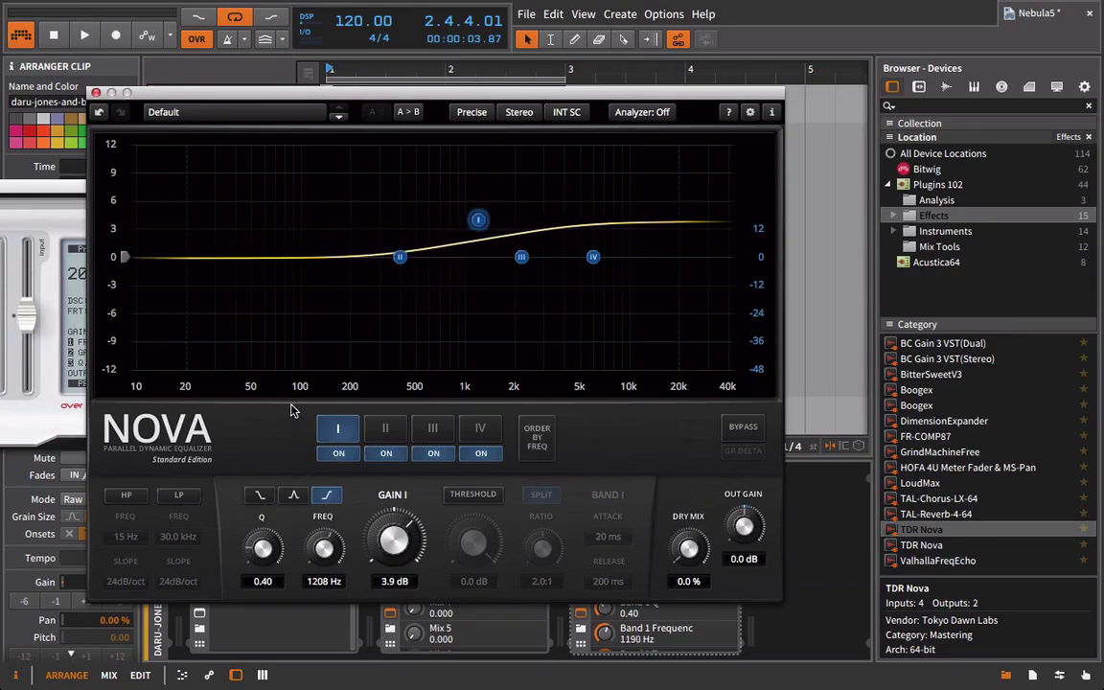
pyautogui.moveTo(245, 506); pyautogui.dragTo(254, 520)
pyautogui.scroll(3, 221, 364)
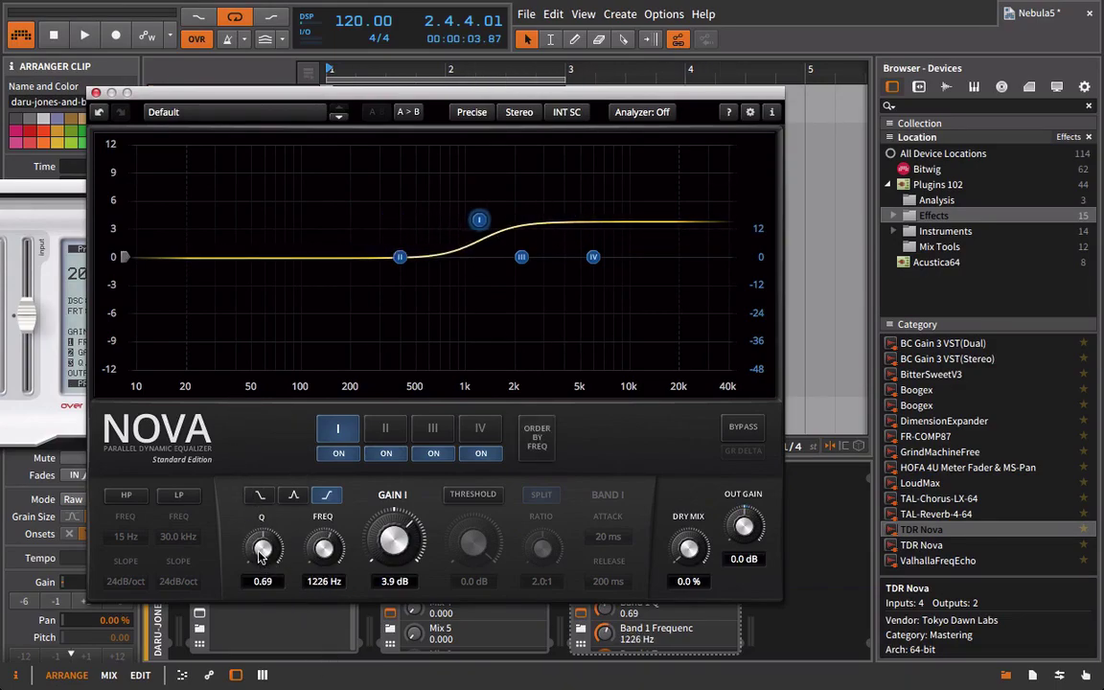
pyautogui.scroll(-5, 263, 549)
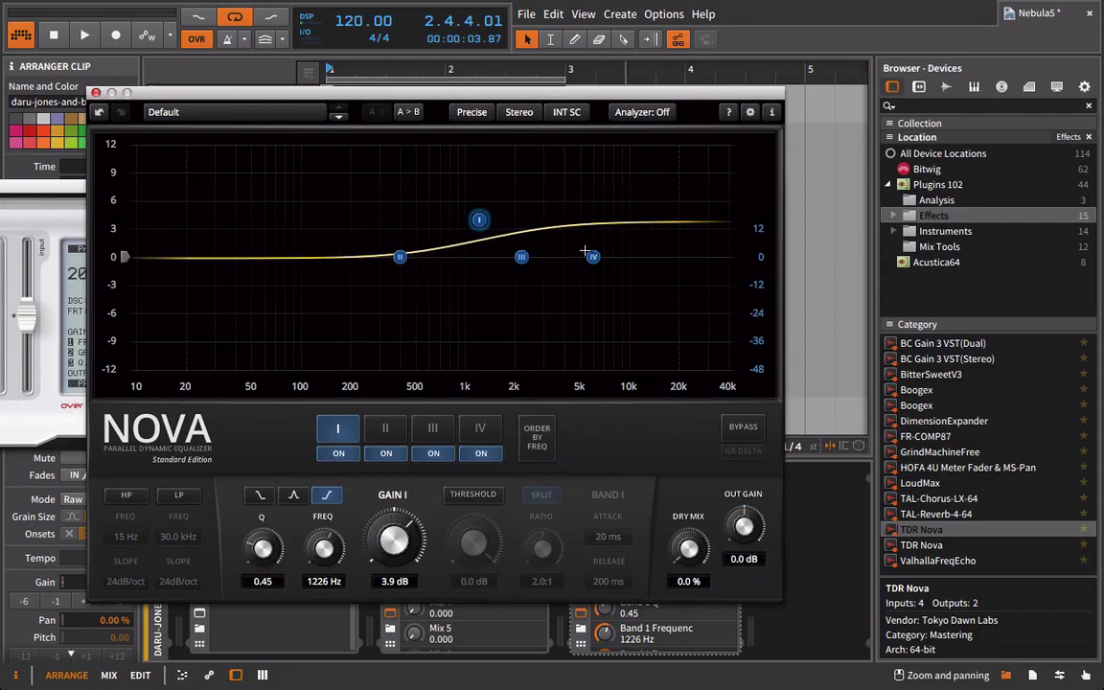
pyautogui.scroll(-2, 263, 548)
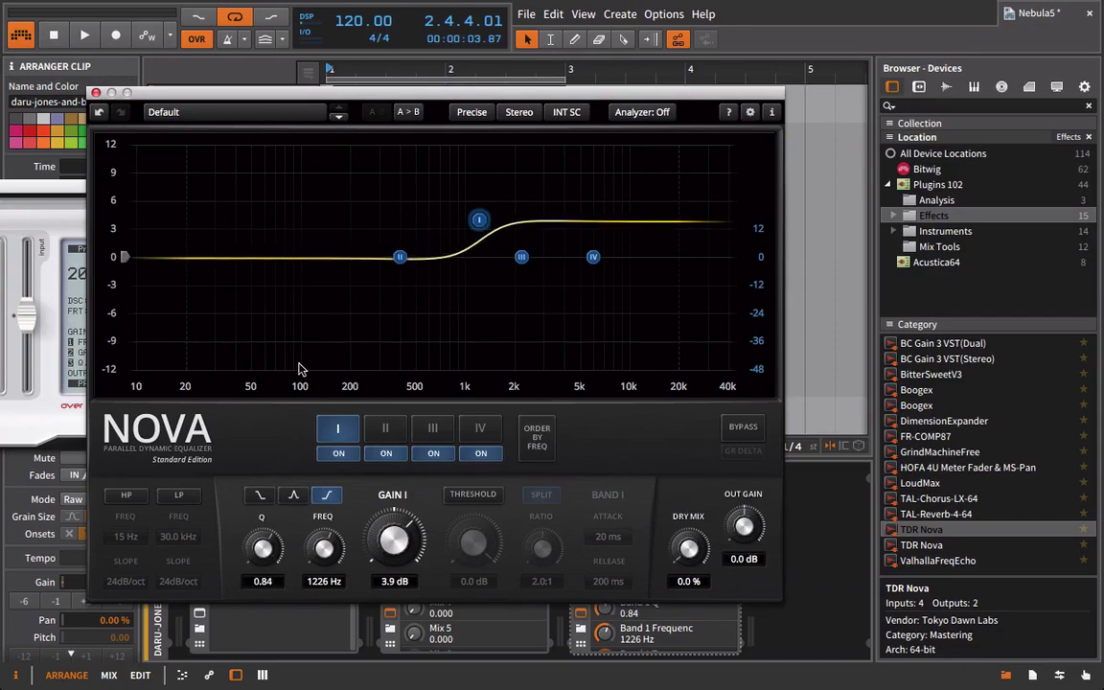
# Delete TDR Nova from the chain, leaving LVLMeter and Nebula3, hide the browser and play the loop
pyautogui.click(95, 92)
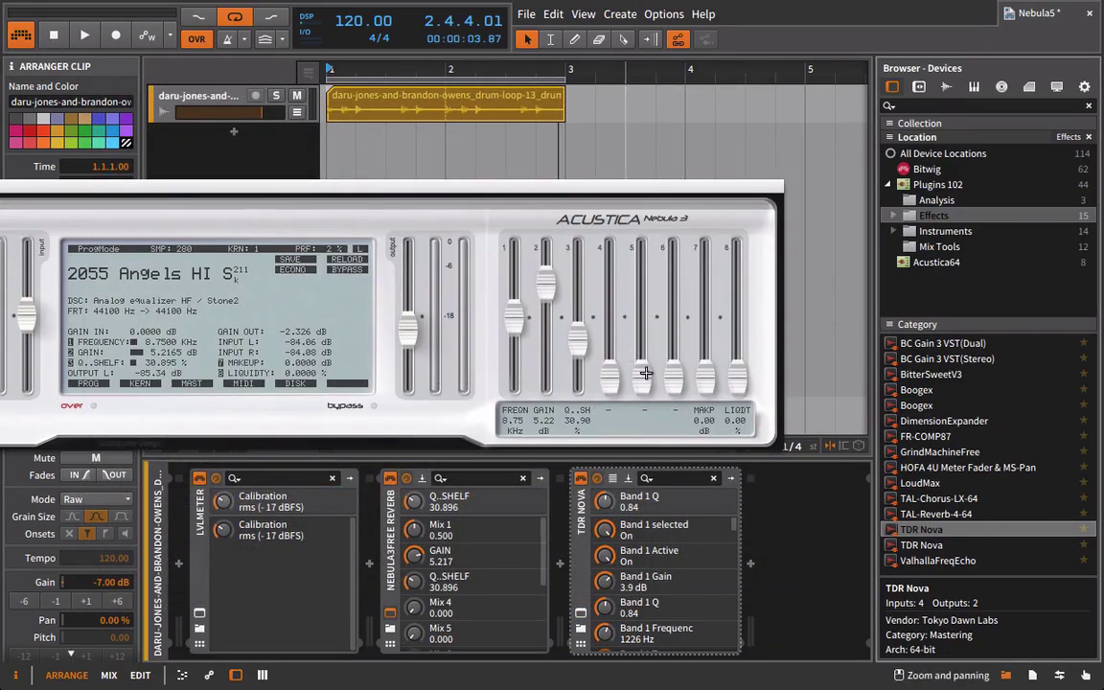
pyautogui.click(579, 518)
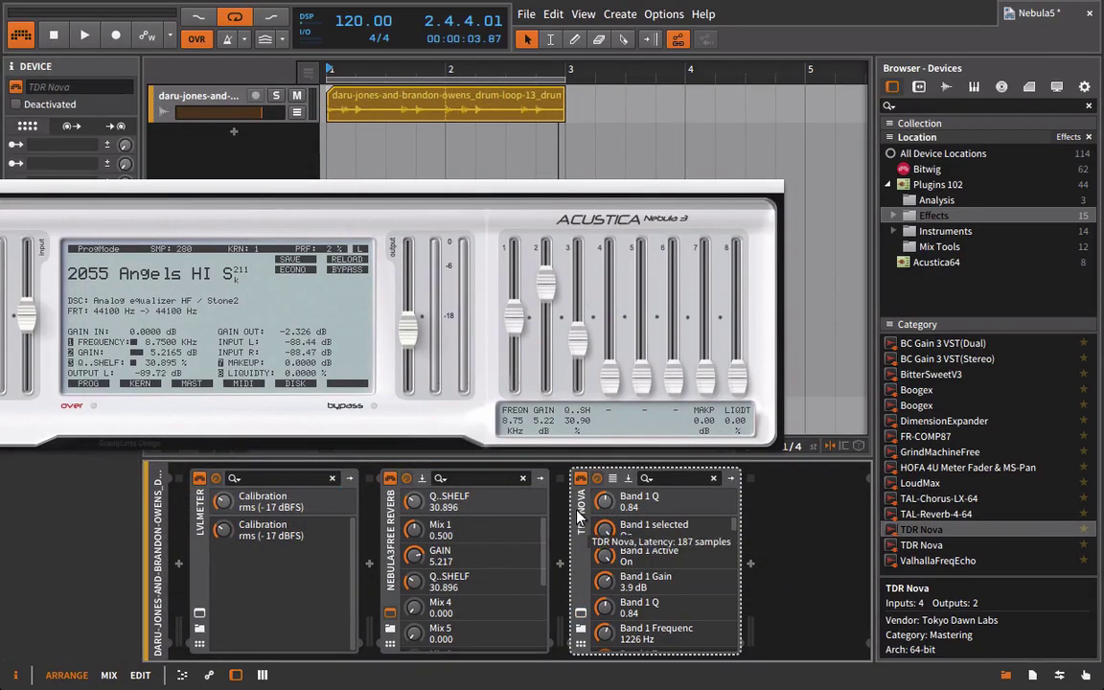
pyautogui.press('Delete')
pyautogui.moveTo(355, 185); pyautogui.dragTo(543, 170)
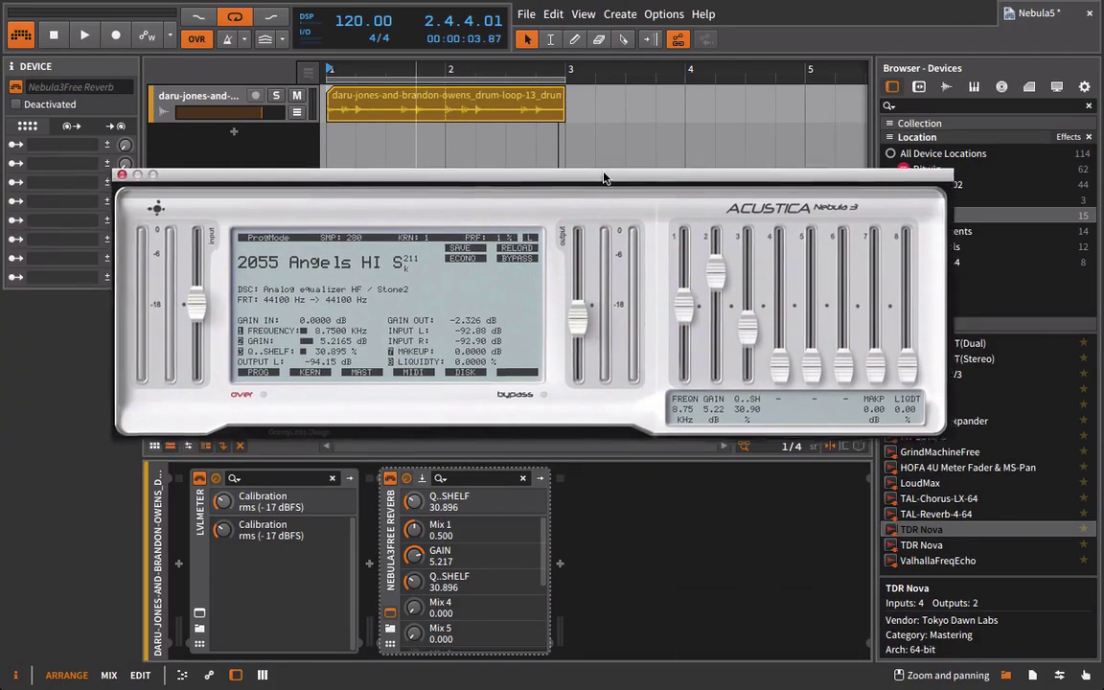
pyautogui.click(1006, 675)
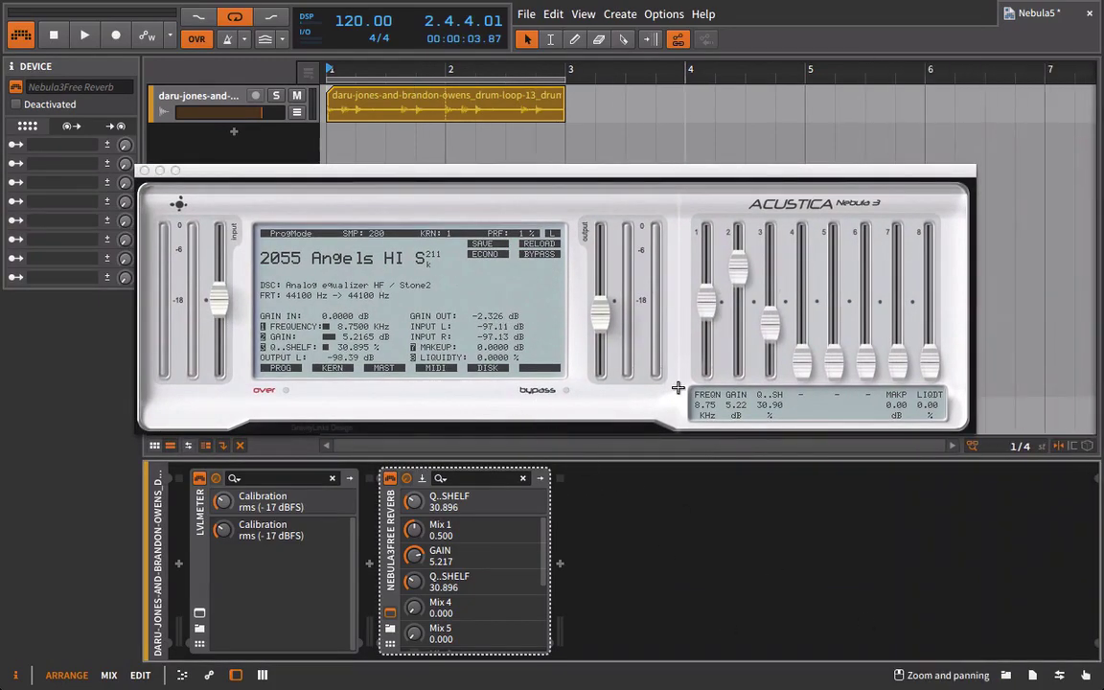
pyautogui.press('space')
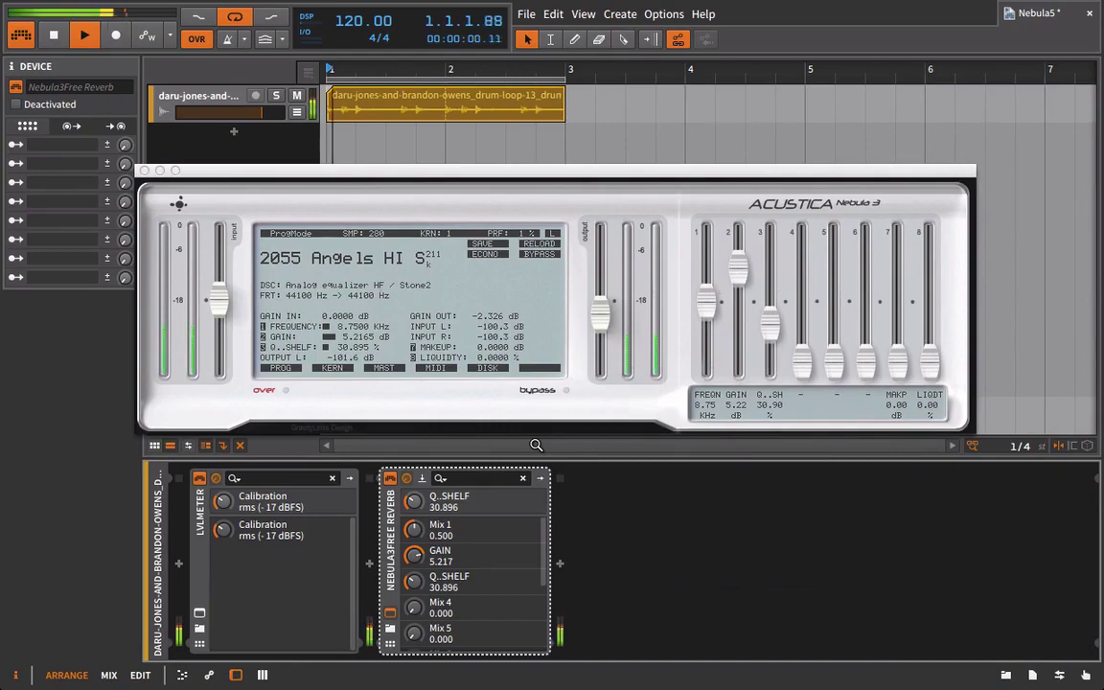
# A/B Nebula3 off and on, lower its band 2 gain from 5.22 to about 3.76 dB, and stop
pyautogui.click(390, 478)
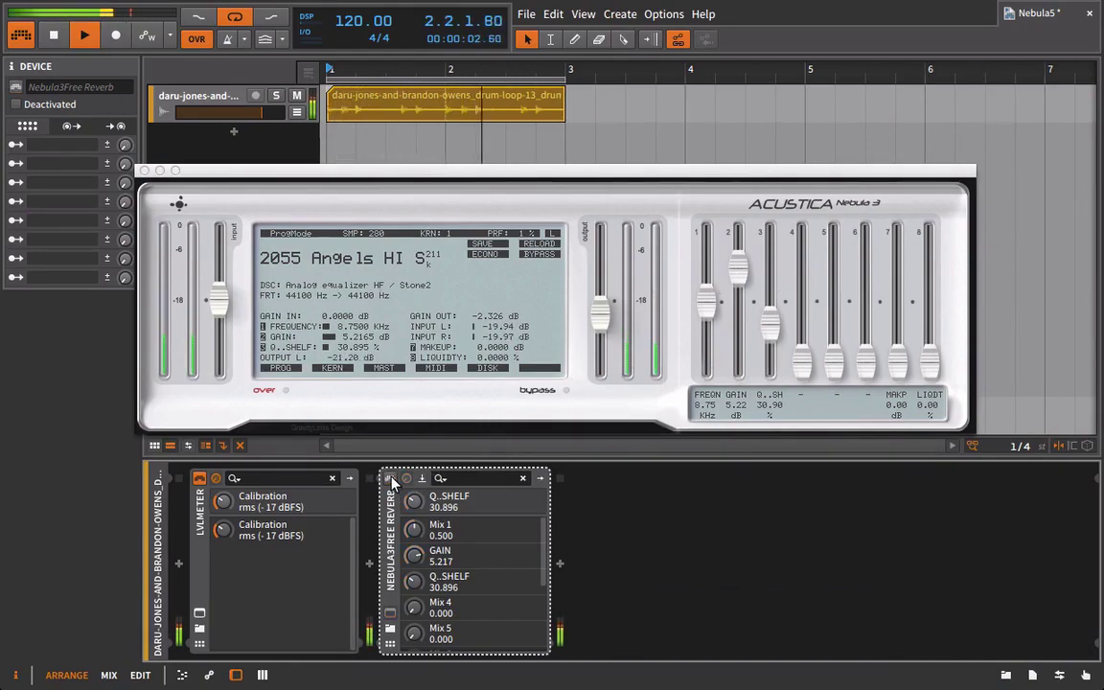
pyautogui.click(391, 477)
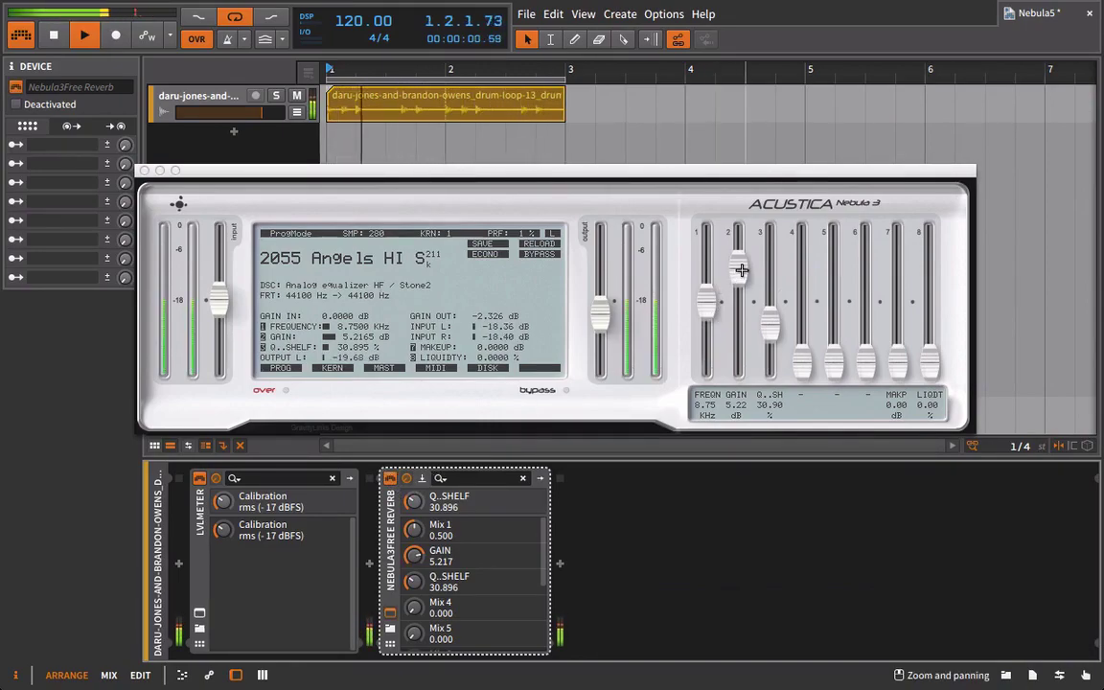
pyautogui.moveTo(738, 271); pyautogui.dragTo(756, 285)
pyautogui.press('space')
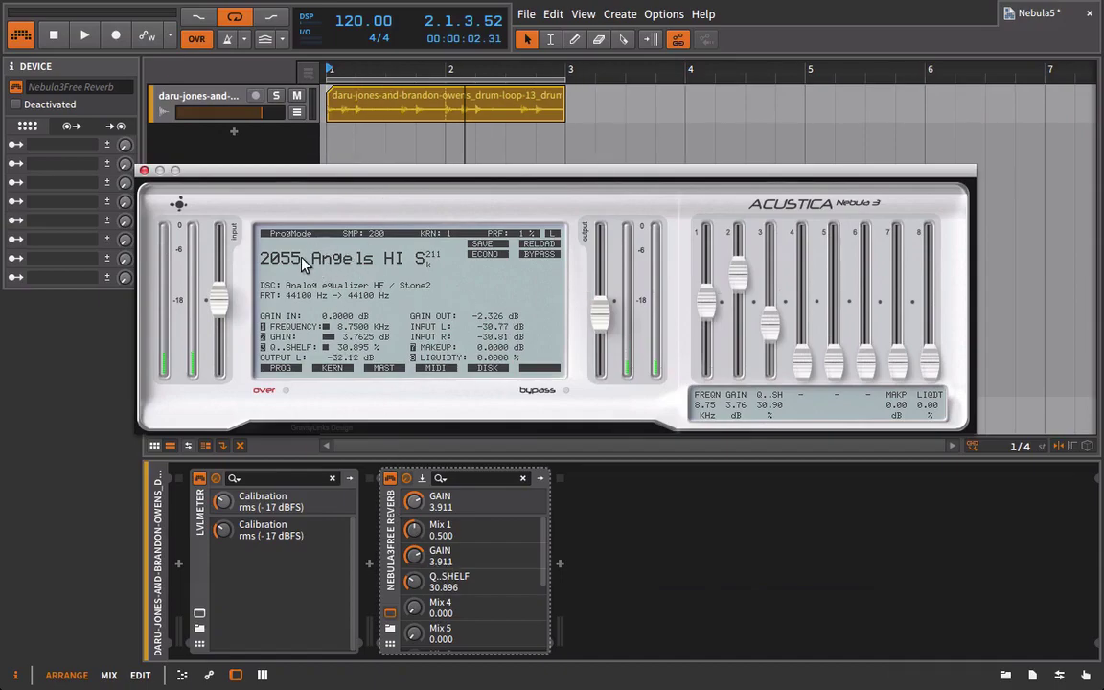
# Load Nebula3's Equalizer preset 208 - Retro Helio Mid (700 Hz, -4.390 gain)
pyautogui.click(274, 259)
pyautogui.moveTo(333, 271)
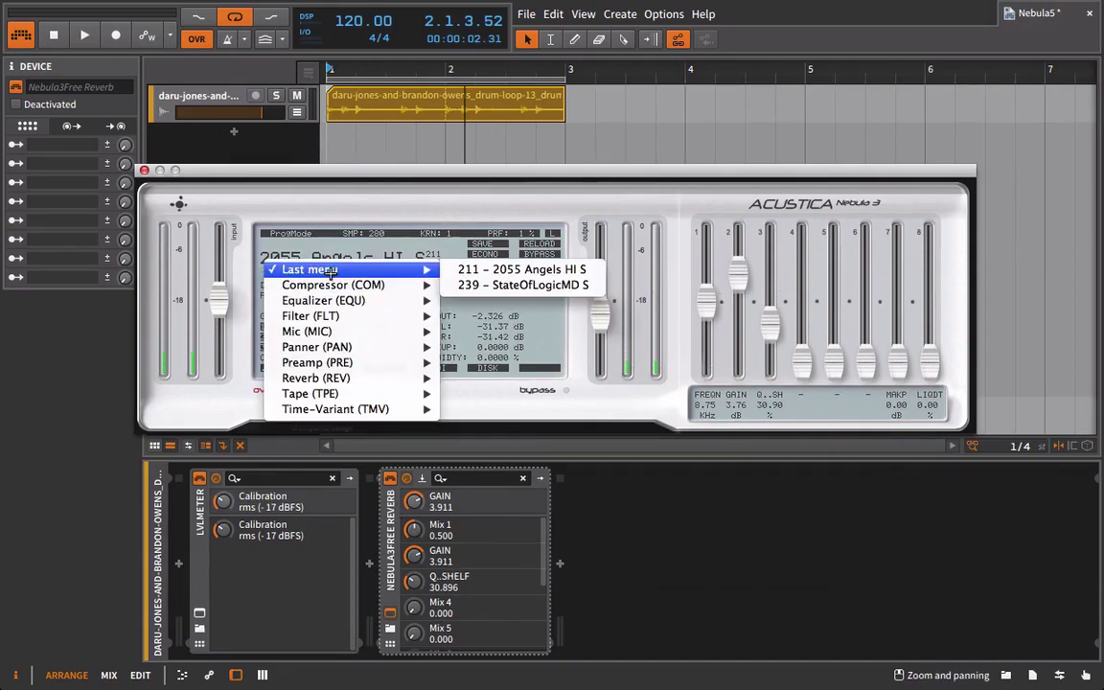
pyautogui.moveTo(330, 298)
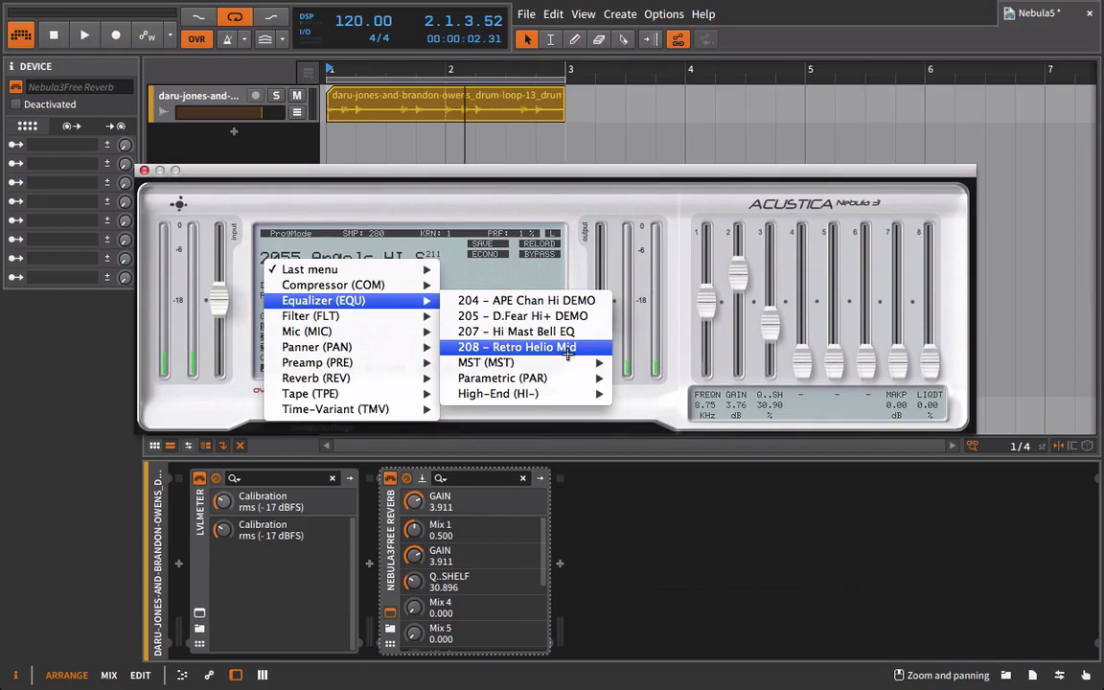
pyautogui.click(523, 349)
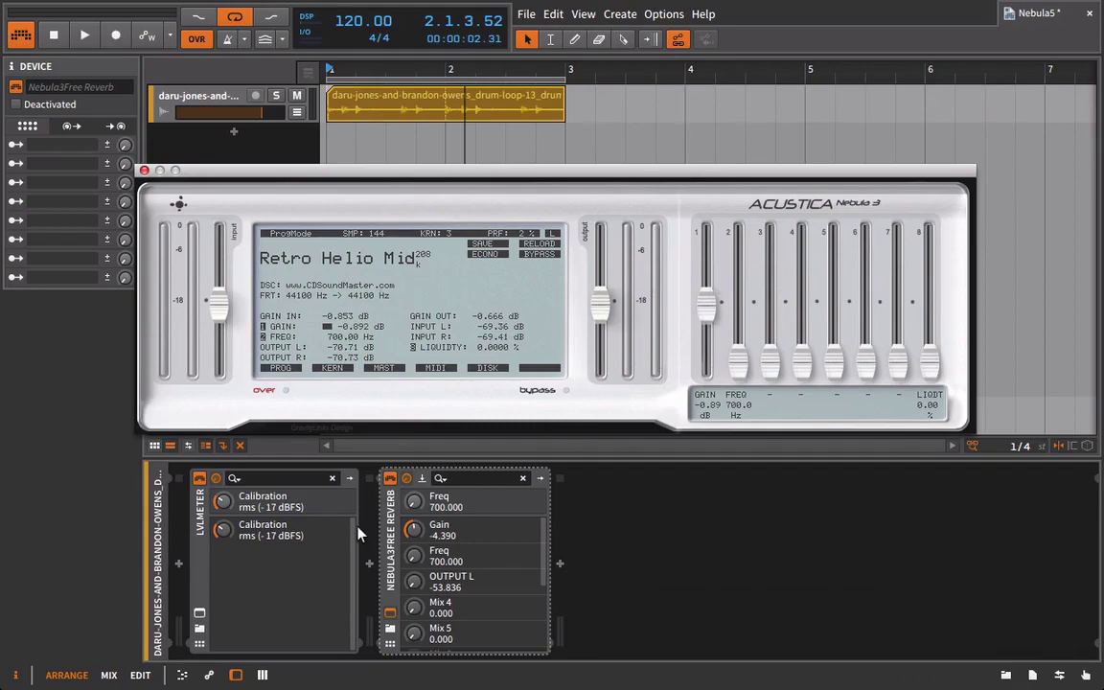
# Play the loop and toggle Nebula3's Retro Helio Mid off and on several times, leaving it on
pyautogui.click(393, 483)
pyautogui.press('space')
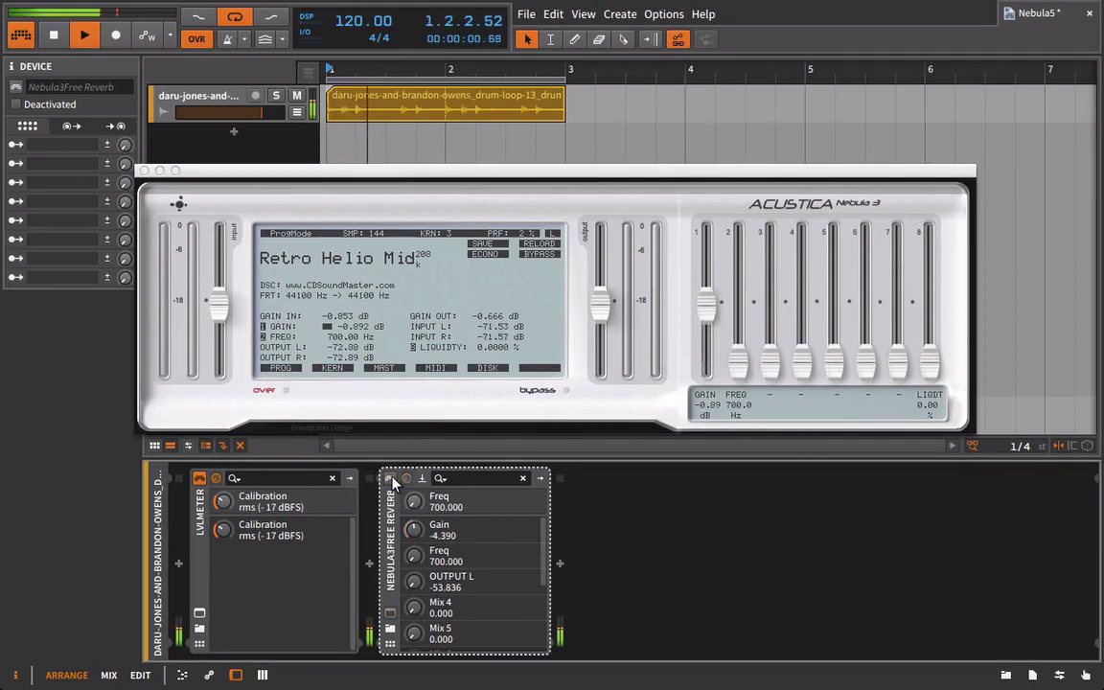
pyautogui.click(390, 478)
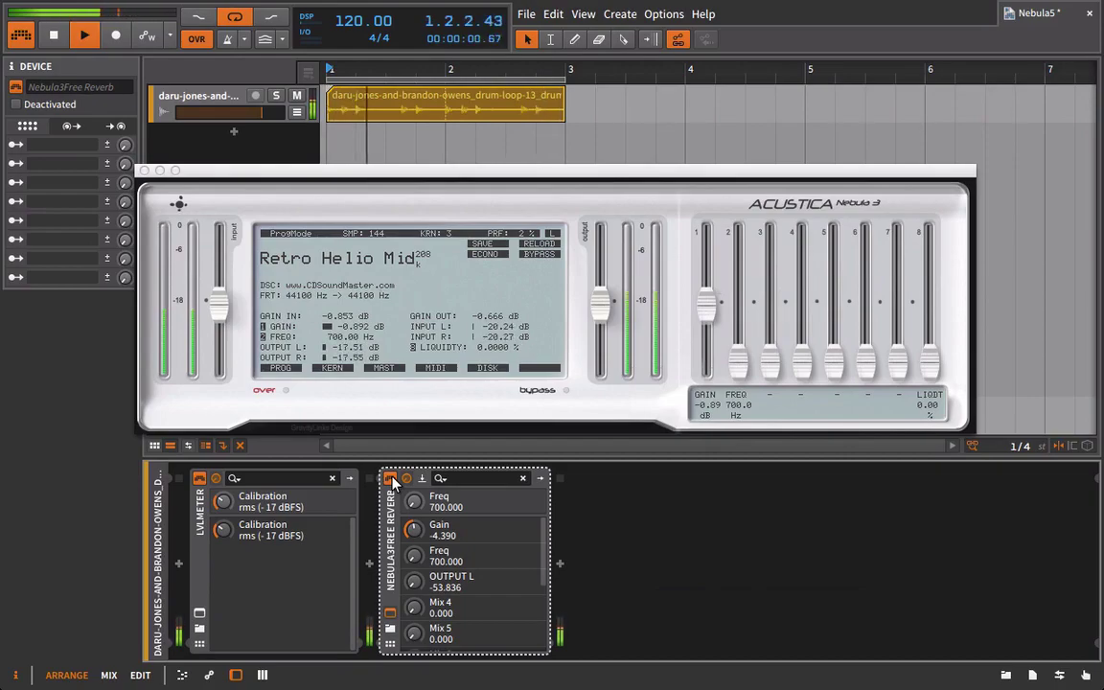
pyautogui.click(390, 478)
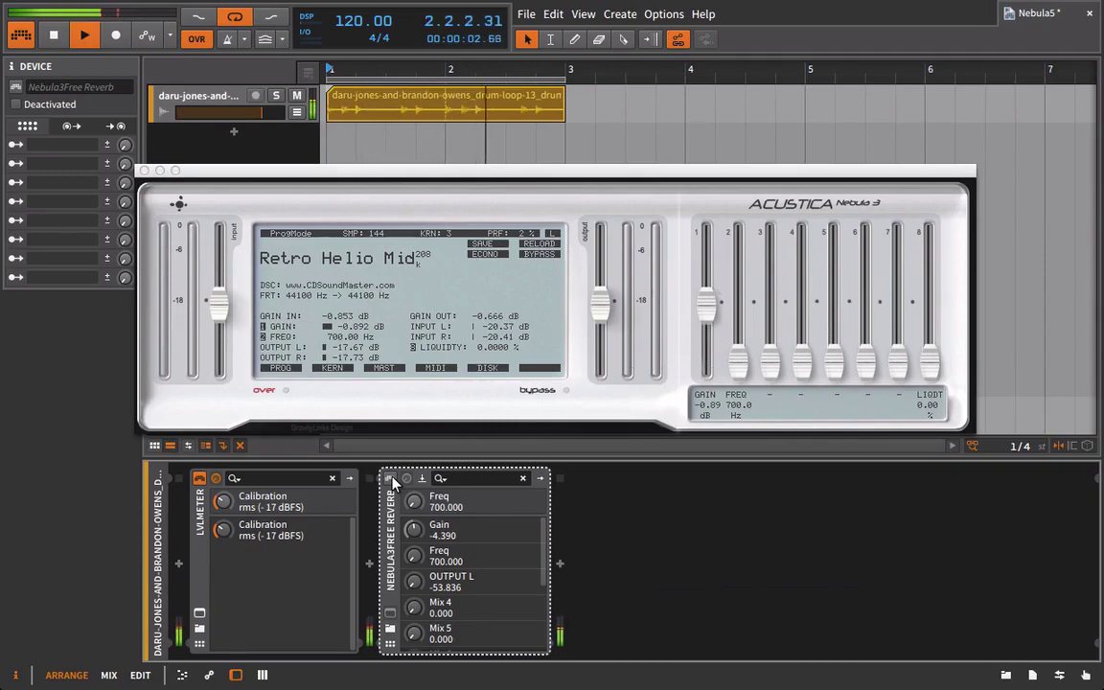
pyautogui.click(390, 479)
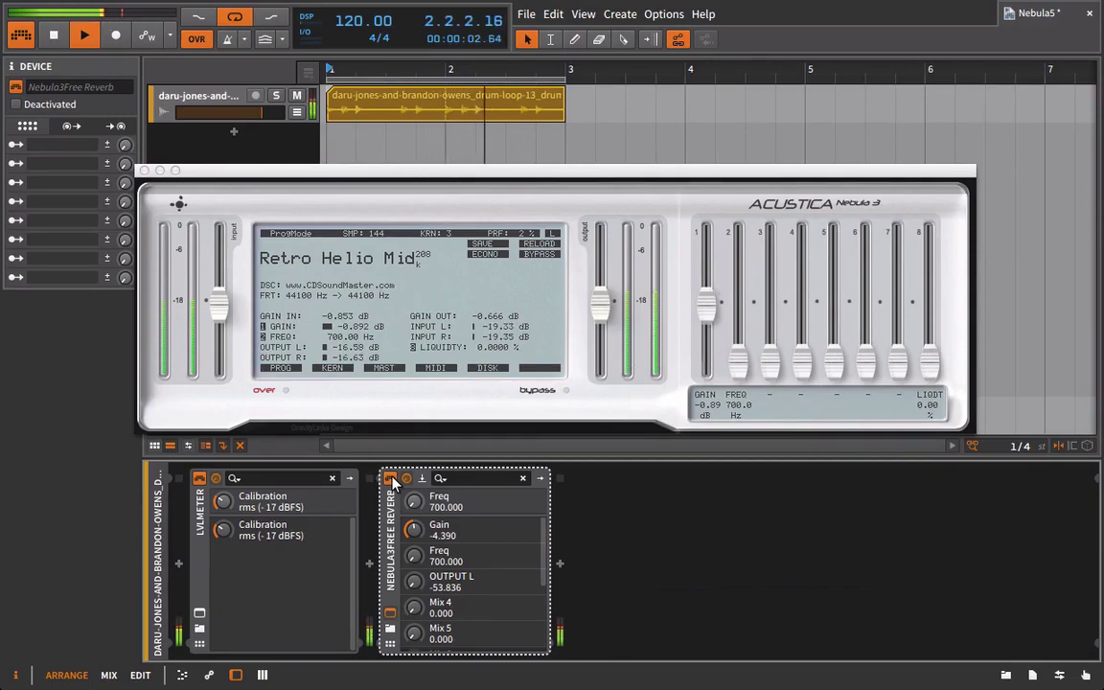
pyautogui.press('space')
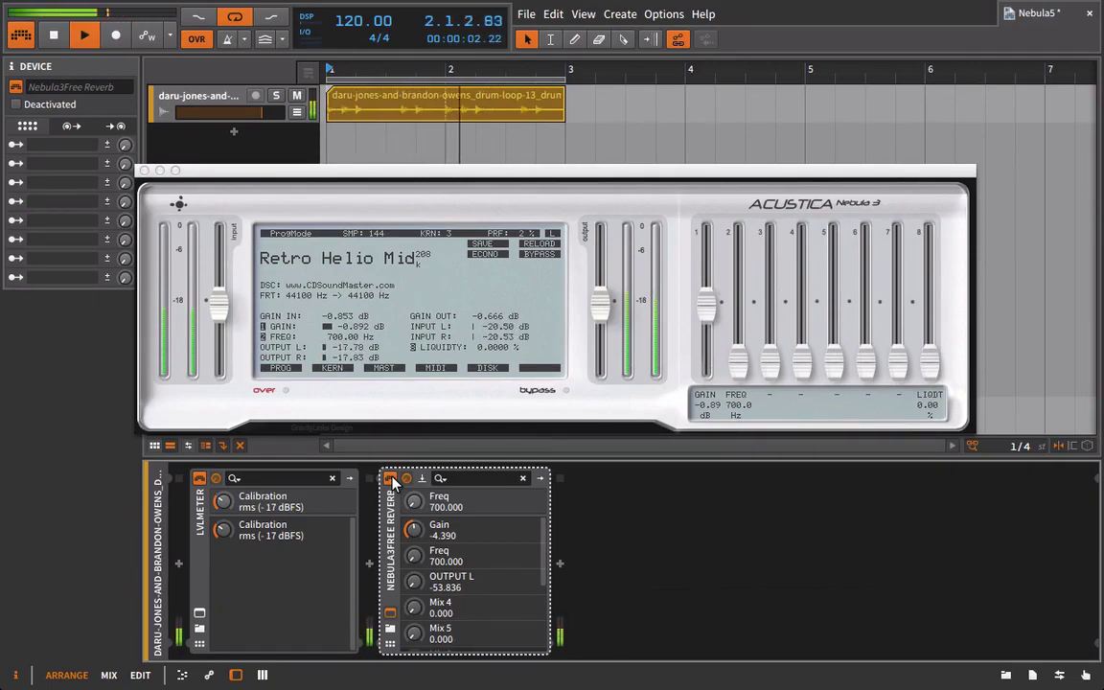
pyautogui.click(391, 479)
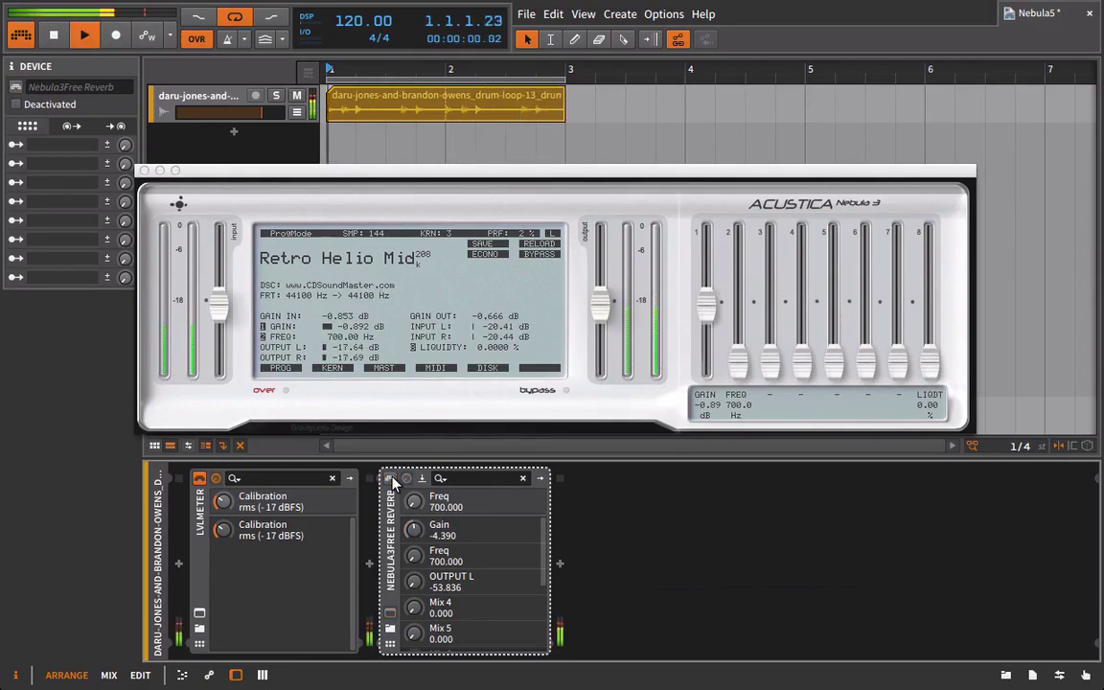
pyautogui.click(391, 479)
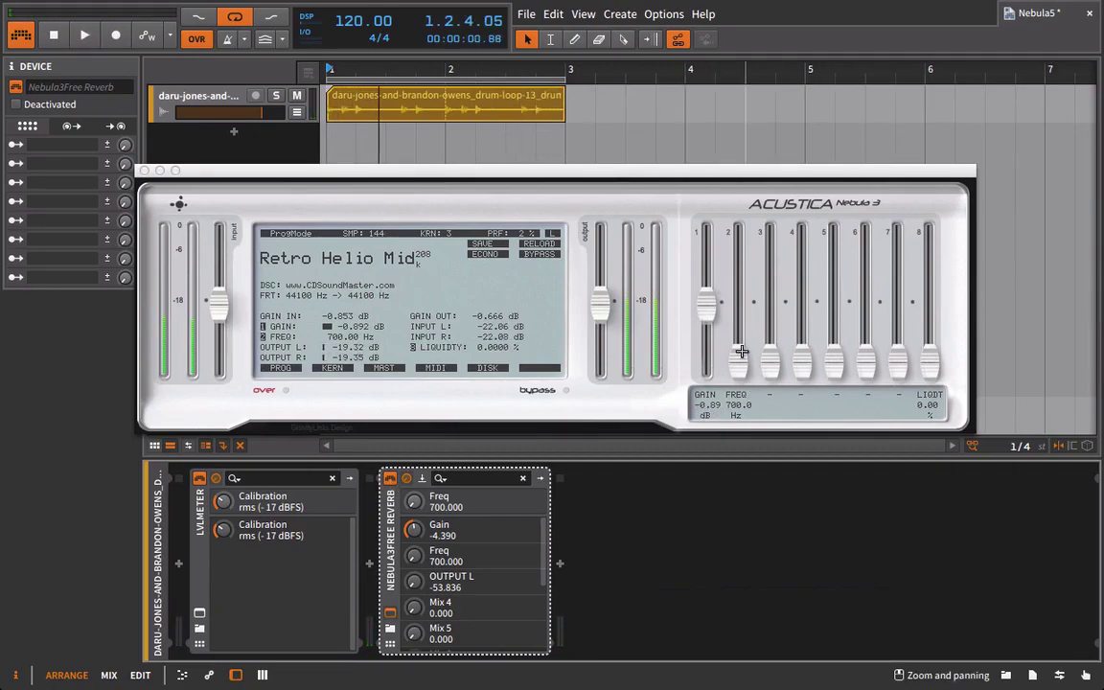
# Set the Retro Helio Mid preset's frequency to about 1527.5 Hz
pyautogui.moveTo(736, 360)
pyautogui.mouseDown()
pyautogui.moveTo(739, 347)
pyautogui.moveTo(743, 381)
pyautogui.mouseUp()
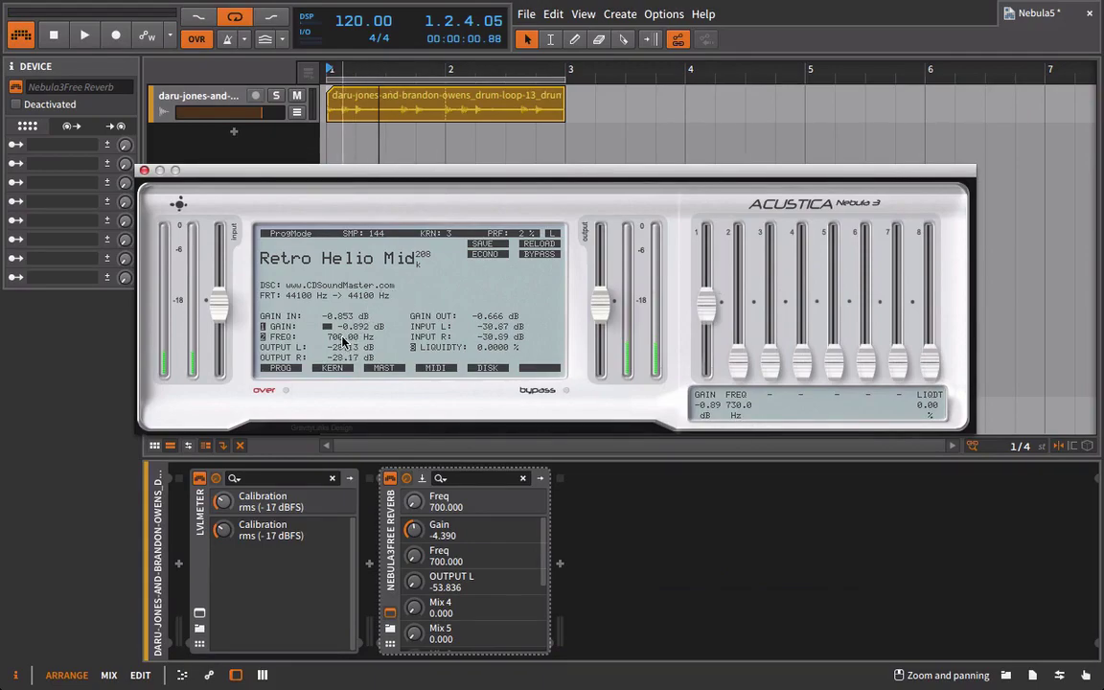
pyautogui.moveTo(344, 340); pyautogui.dragTo(345, 185)
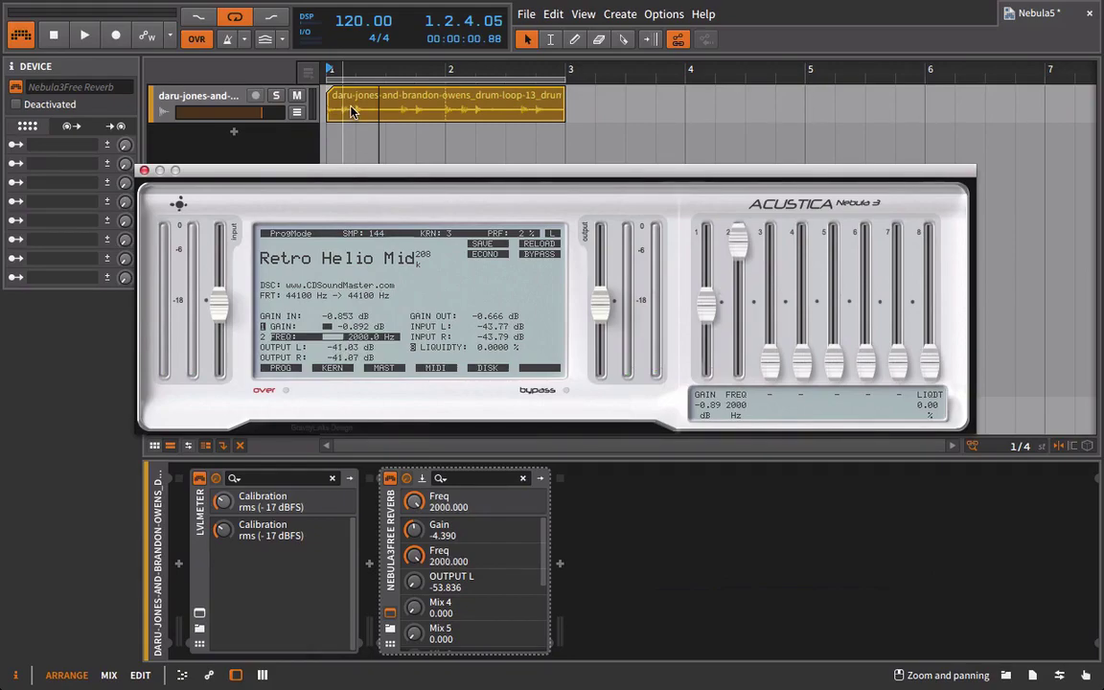
pyautogui.moveTo(351, 111); pyautogui.dragTo(316, 110)
# Raise the preset's gain to 2.30 dB during playback, then A/B Nebula3 off and on
pyautogui.press('space')
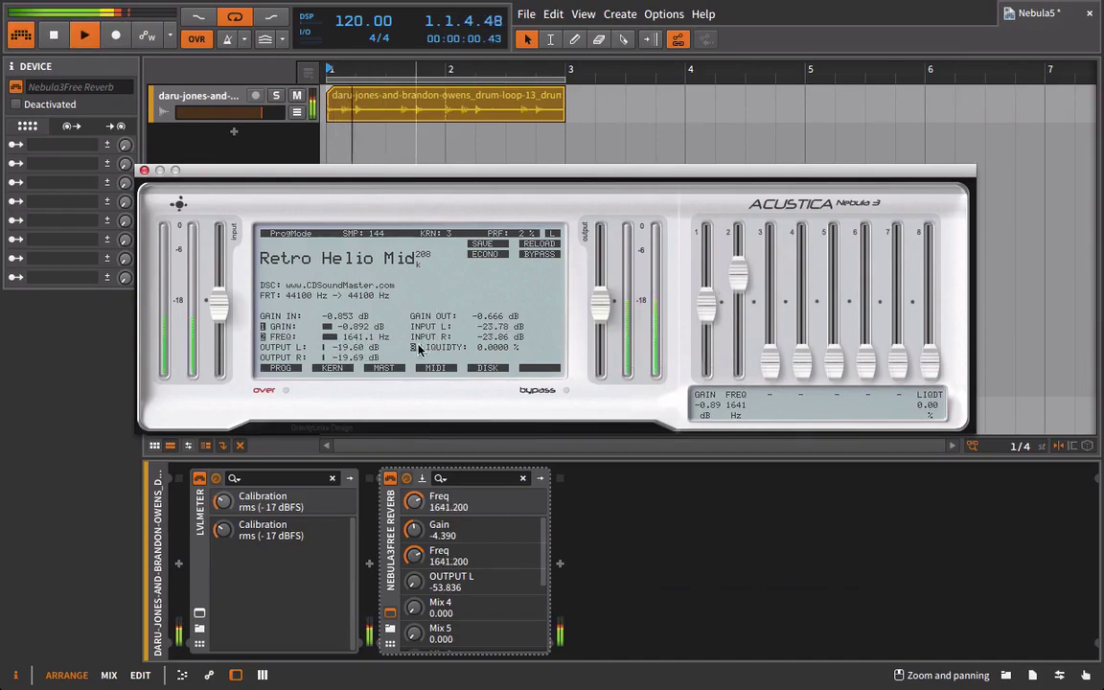
pyautogui.moveTo(708, 303); pyautogui.dragTo(749, 296)
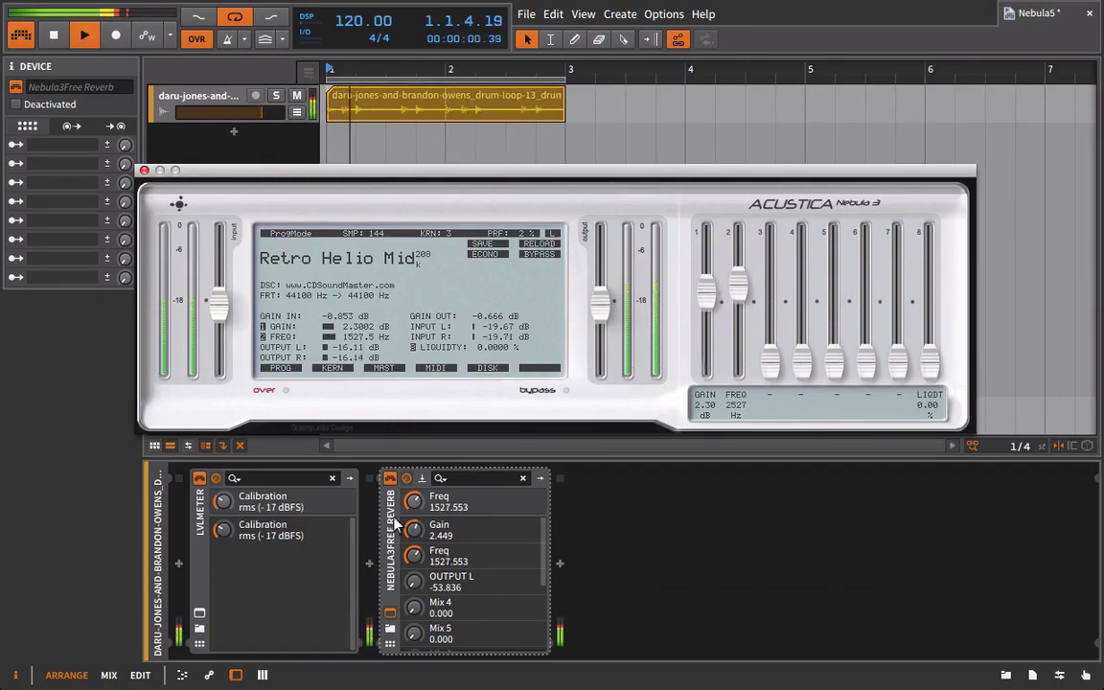
pyautogui.click(390, 479)
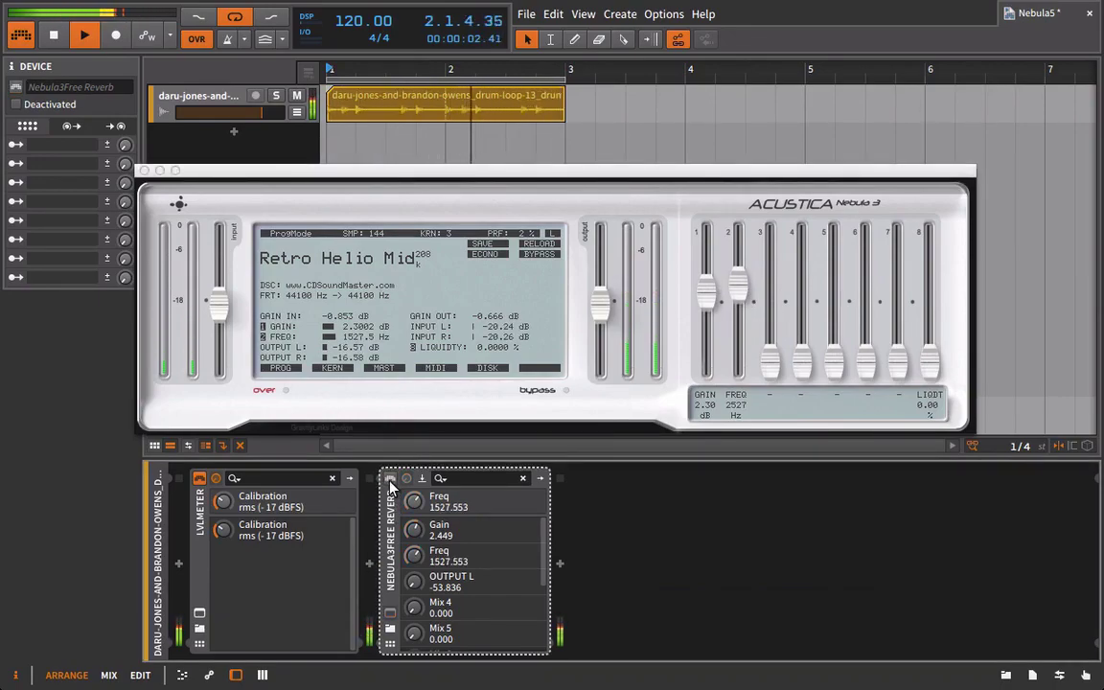
pyautogui.click(391, 480)
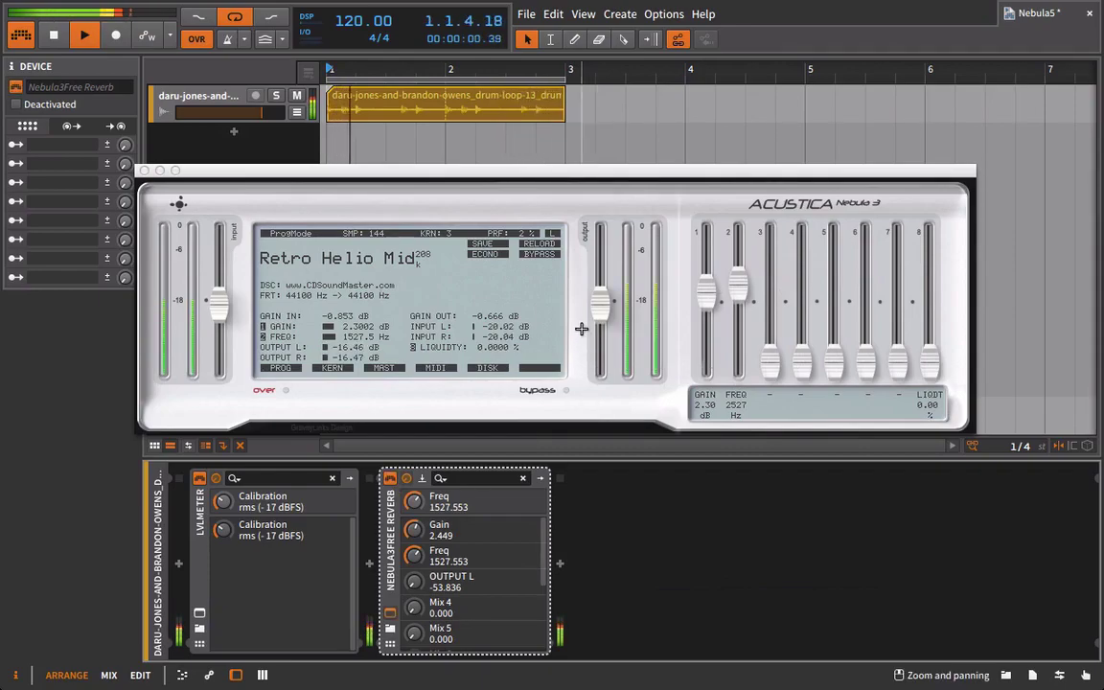